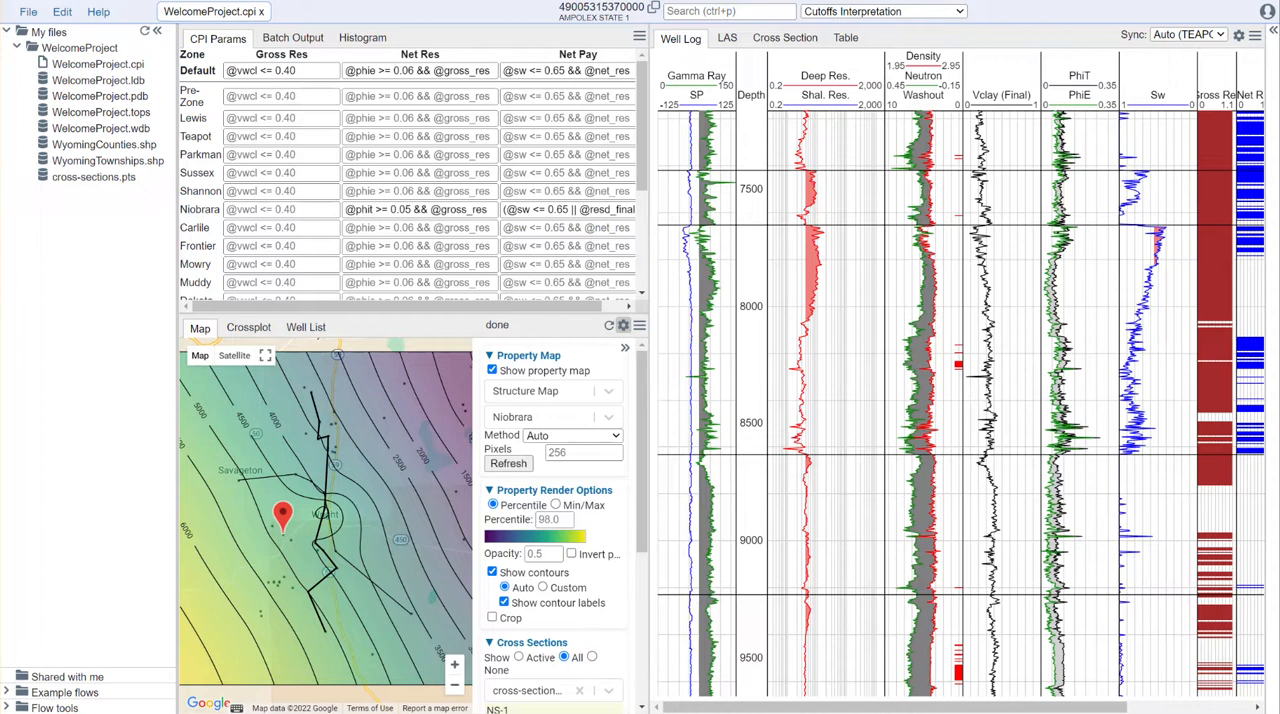
Step: Hide the map settings and switch the interpretation module from Cutoffs Interpretation to TOC Analysis
{"action": "left_click", "coordinate": [624, 348]}
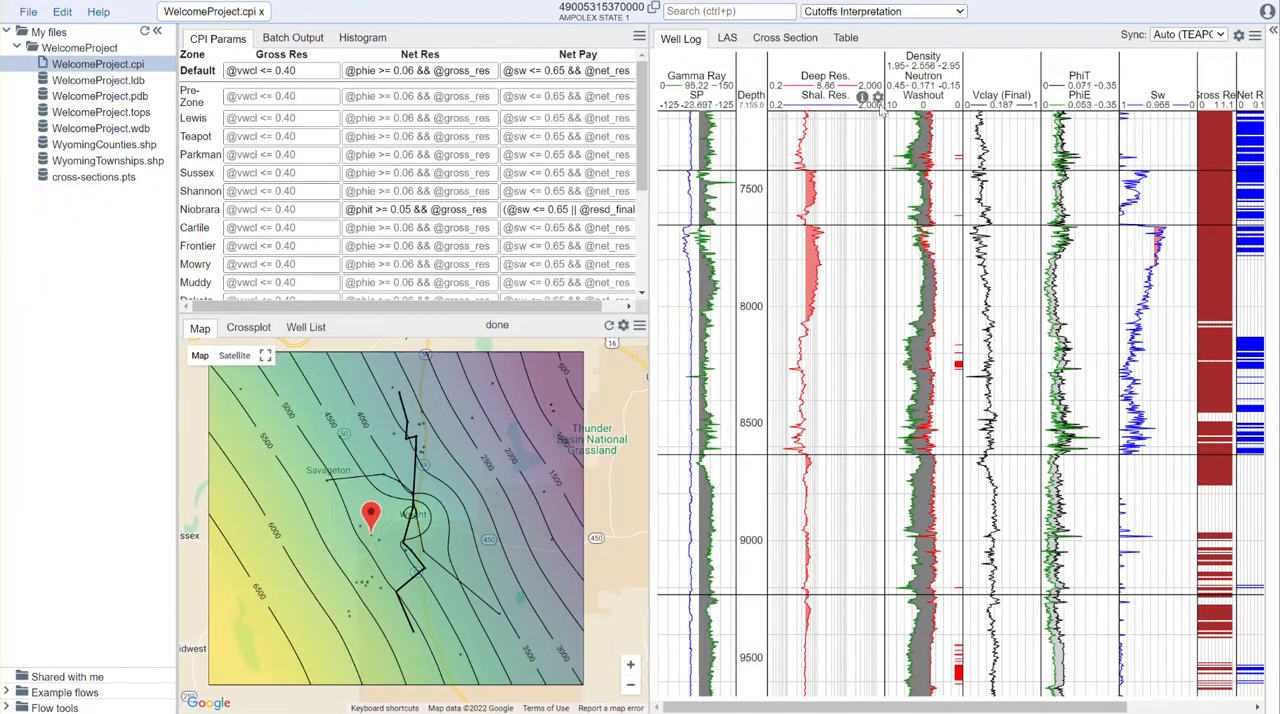
{"action": "left_click", "coordinate": [932, 12]}
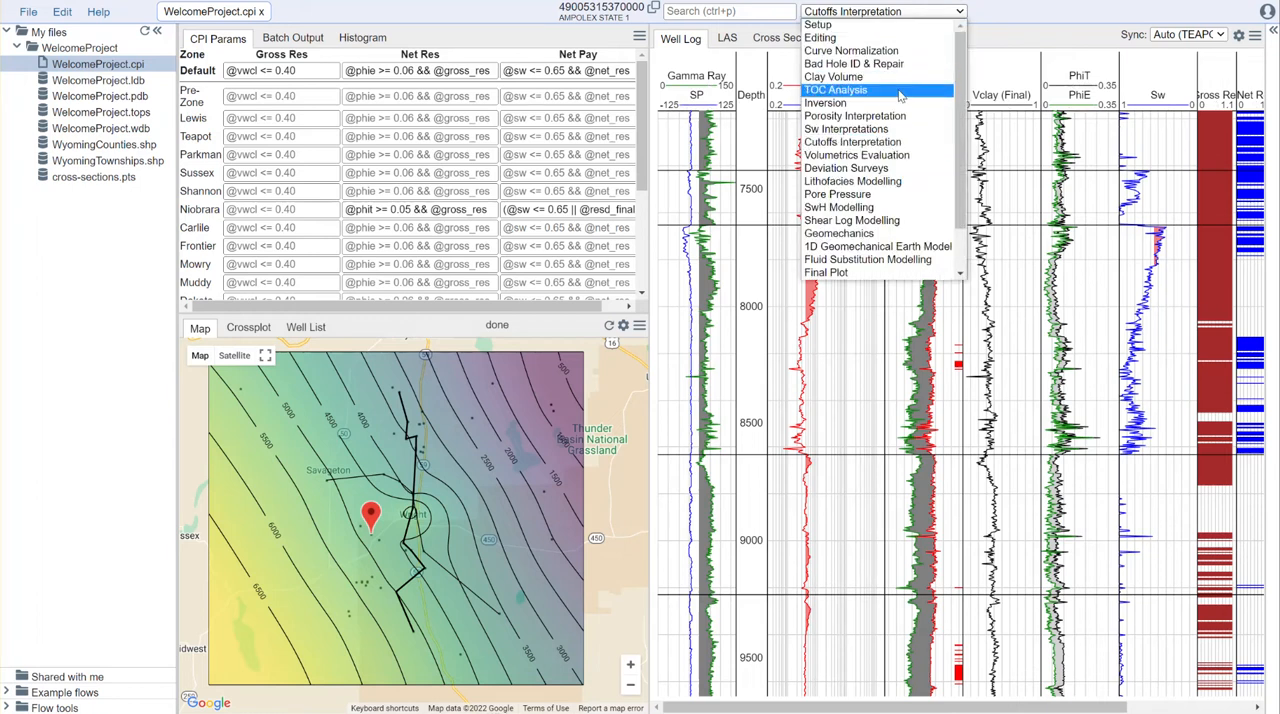
{"action": "left_click", "coordinate": [836, 90]}
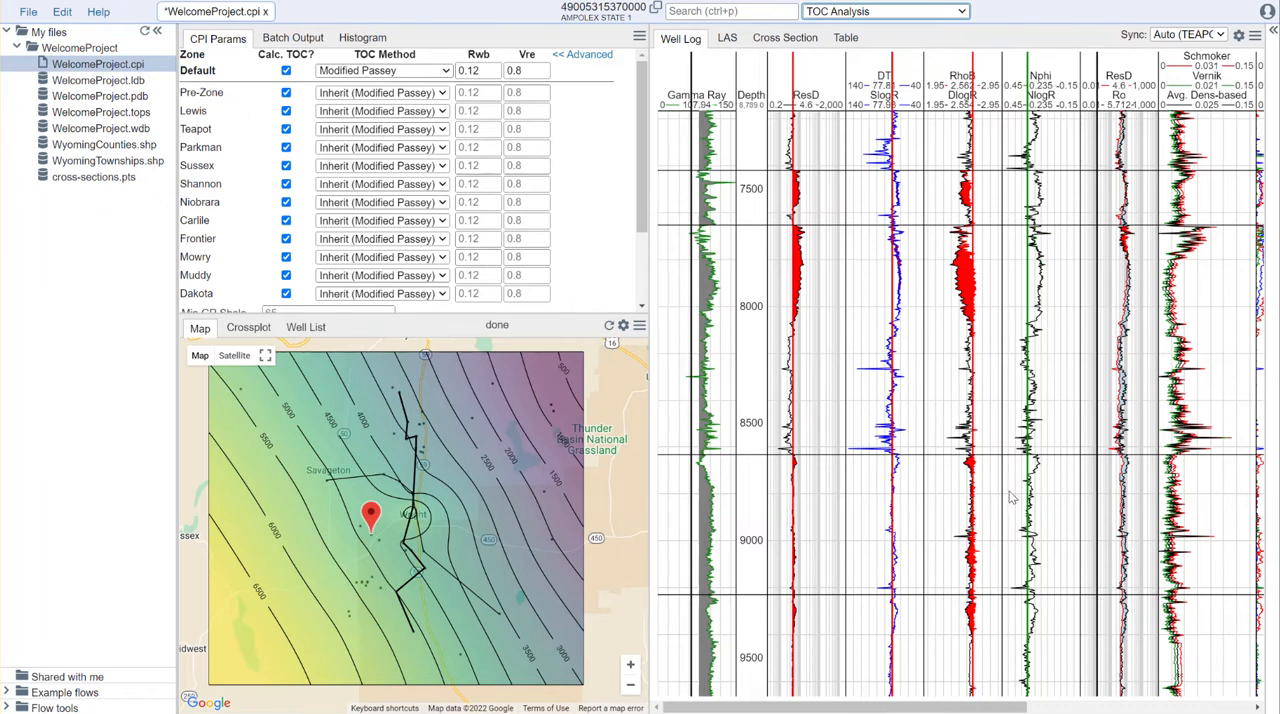
Step: Hide the file tree, widen the well log display and examine the TOC curves between about 9,500 and 11,500 depth
{"action": "scroll", "coordinate": [1018, 495], "scroll_direction": "down", "scroll_amount": 3}
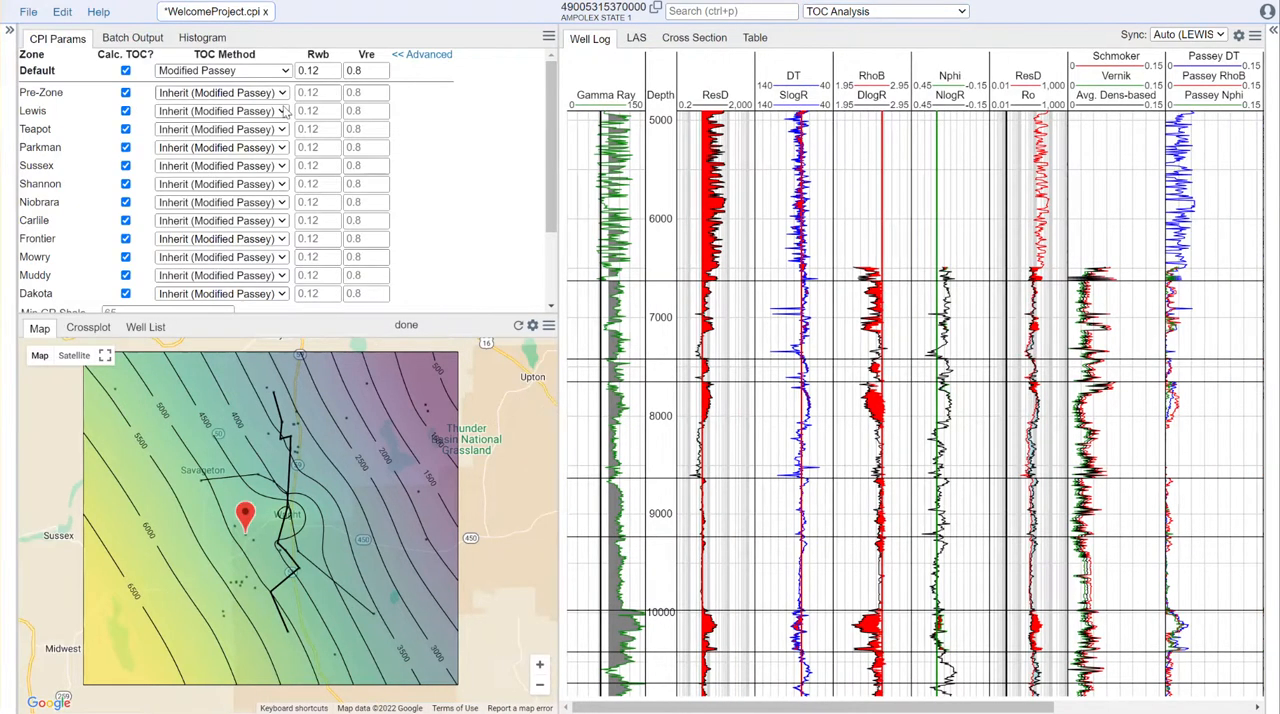
{"action": "left_click", "coordinate": [157, 31]}
{"action": "left_click_drag", "start_coordinate": [556, 270], "coordinate": [466, 270]}
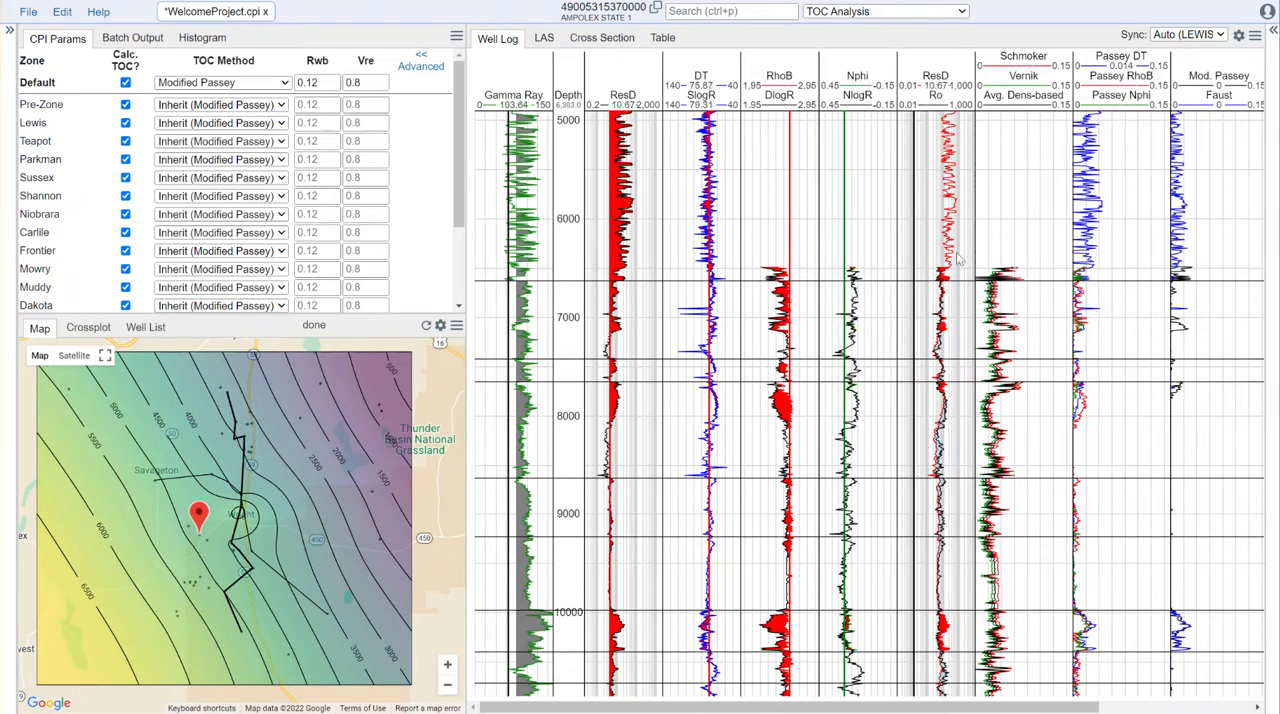
{"action": "scroll", "coordinate": [1090, 626], "scroll_direction": "up", "scroll_amount": 5}
{"action": "left_click_drag", "start_coordinate": [1100, 608], "coordinate": [1134, 286]}
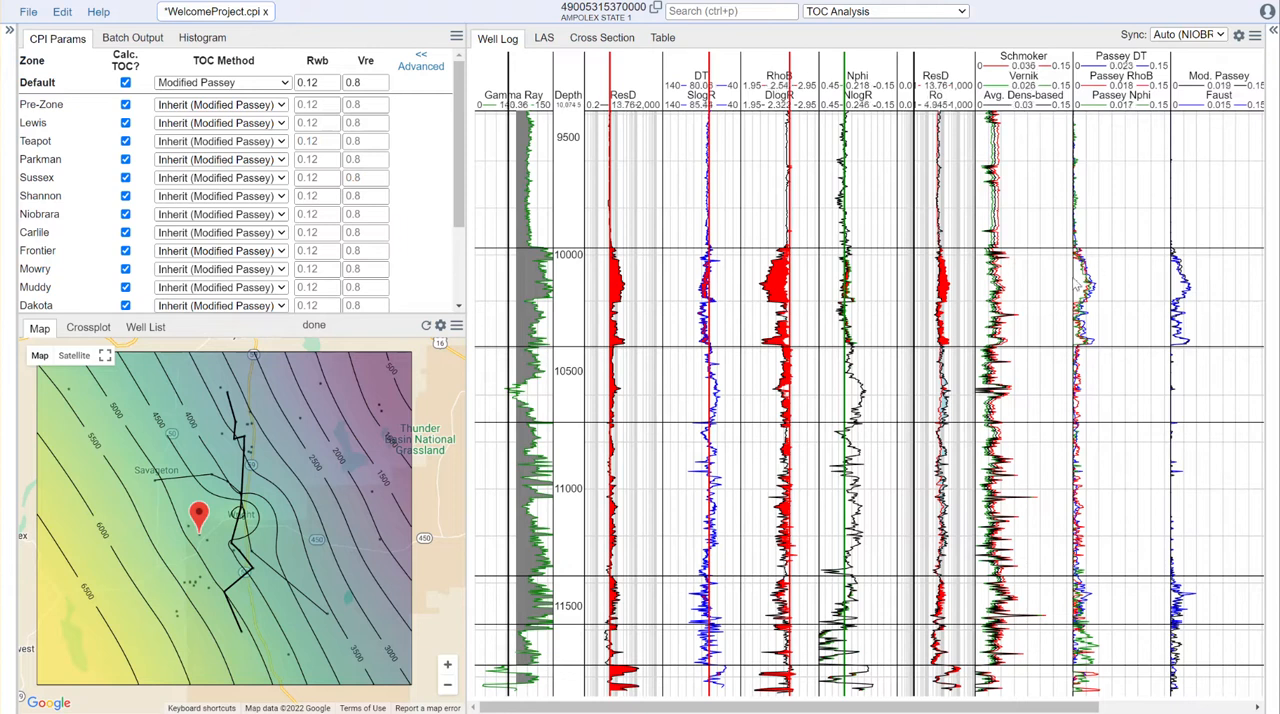
{"action": "left_click_drag", "start_coordinate": [1040, 707], "coordinate": [1086, 709]}
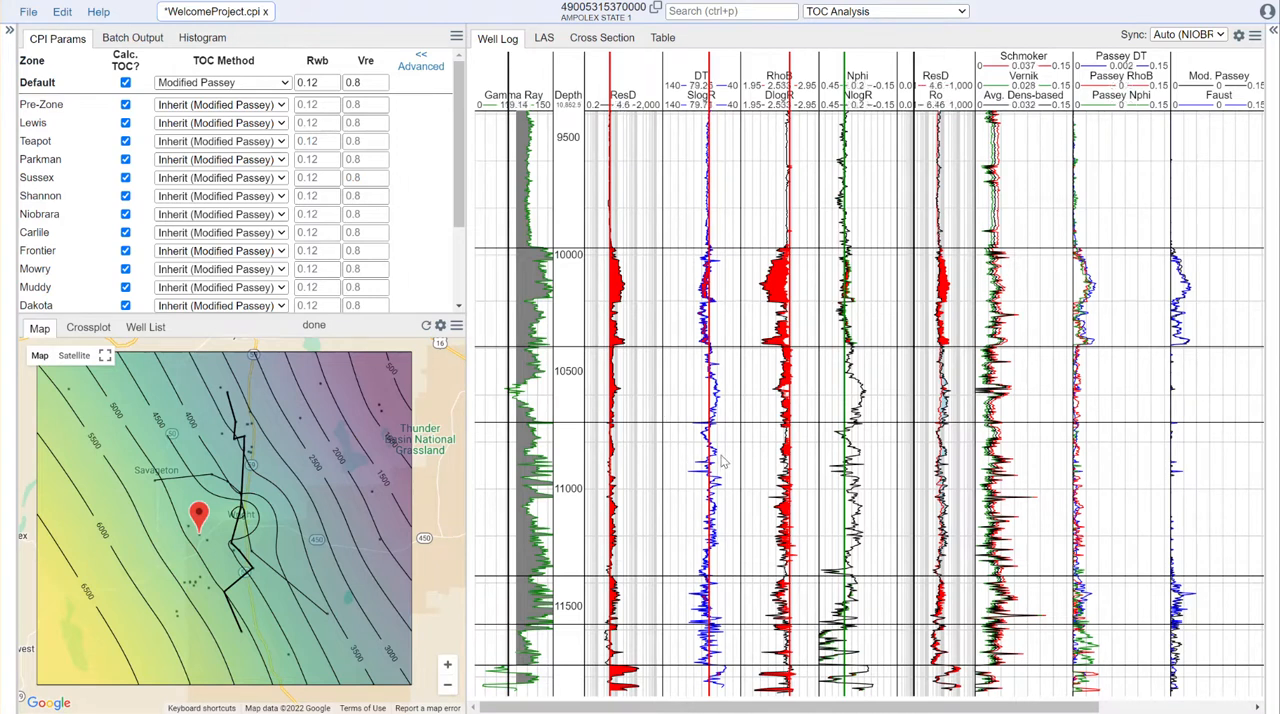
Step: Upload VrePoints.csv into the WelcomeProject folder as a points database named VreData.pts
{"action": "left_click", "coordinate": [10, 38]}
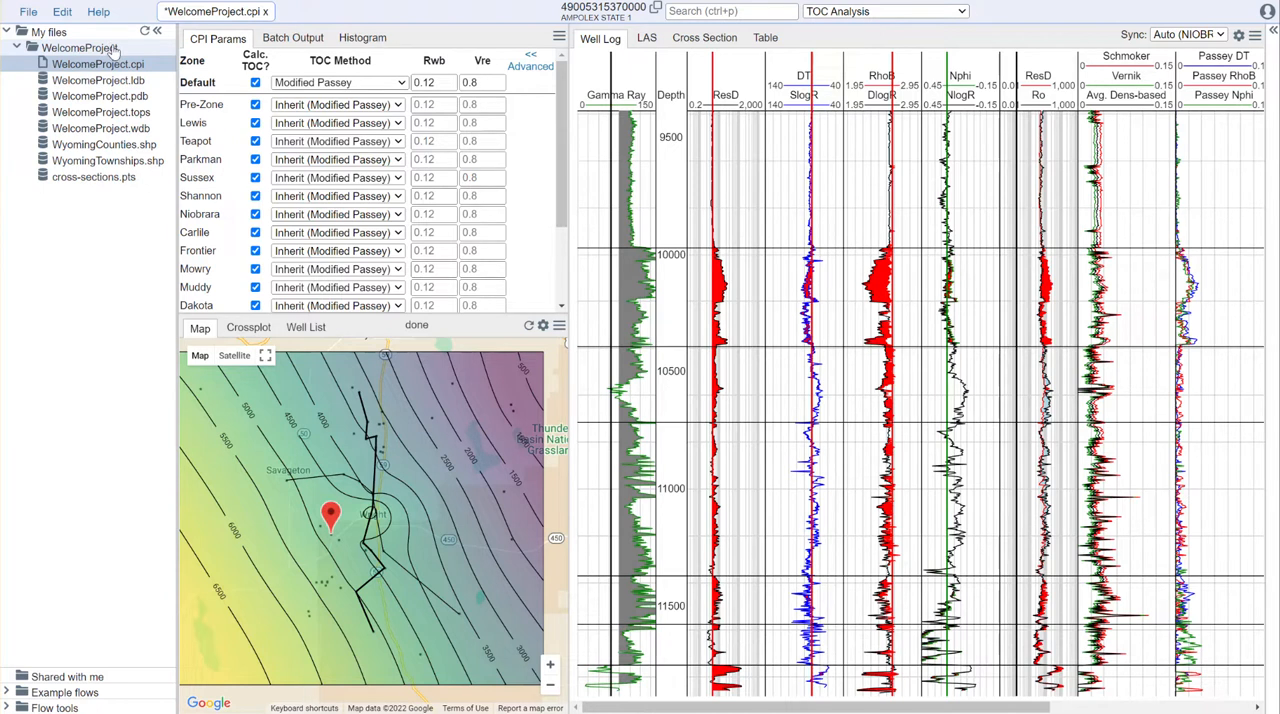
{"action": "right_click", "coordinate": [112, 51]}
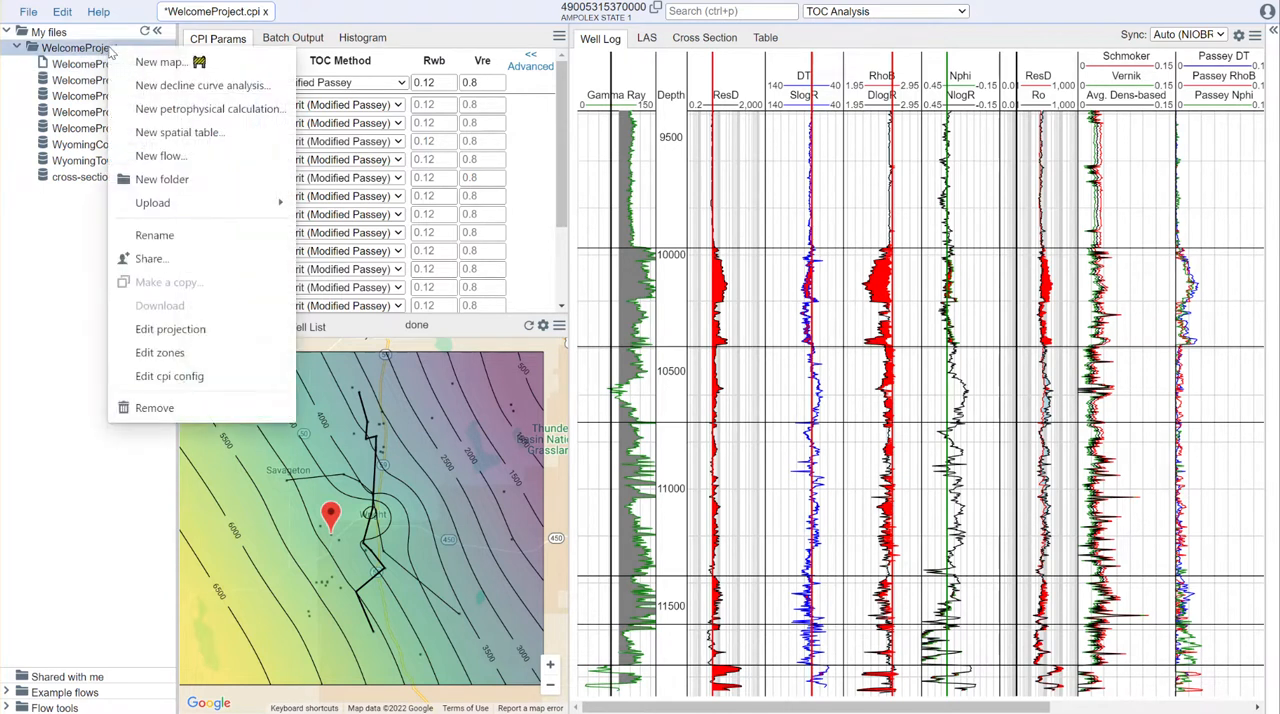
{"action": "mouse_move", "coordinate": [193, 204]}
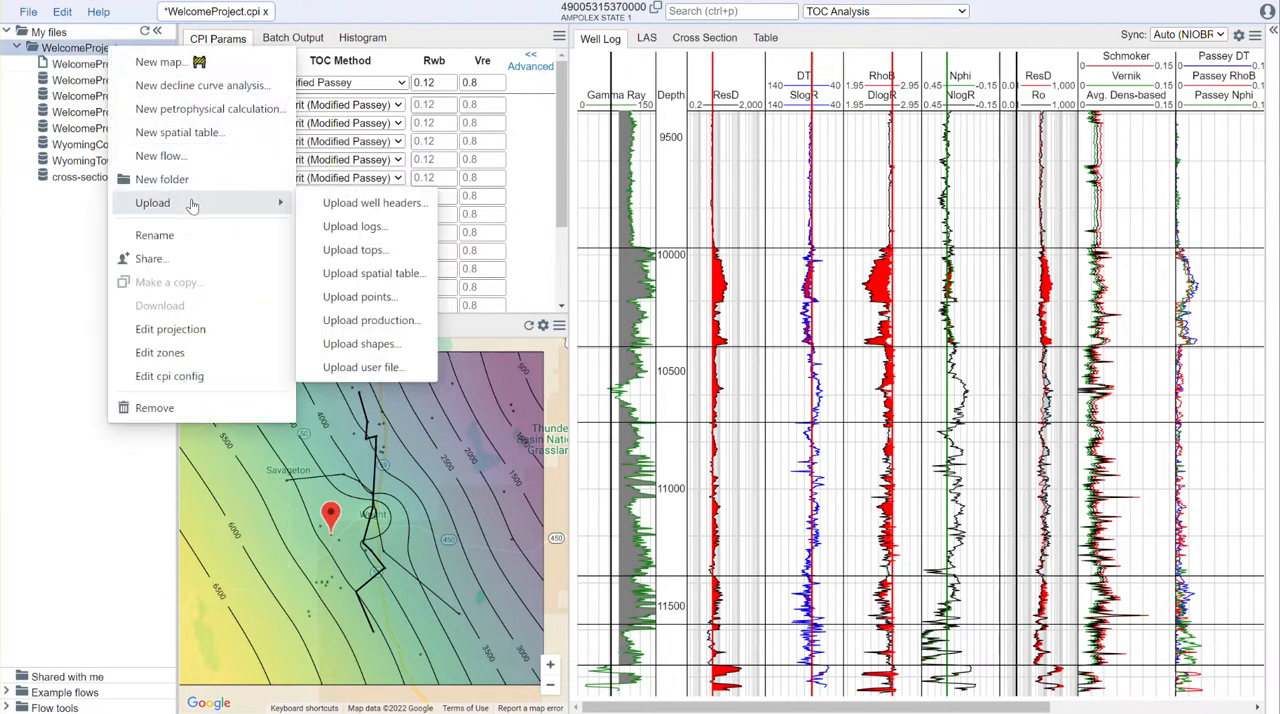
{"action": "left_click", "coordinate": [382, 304]}
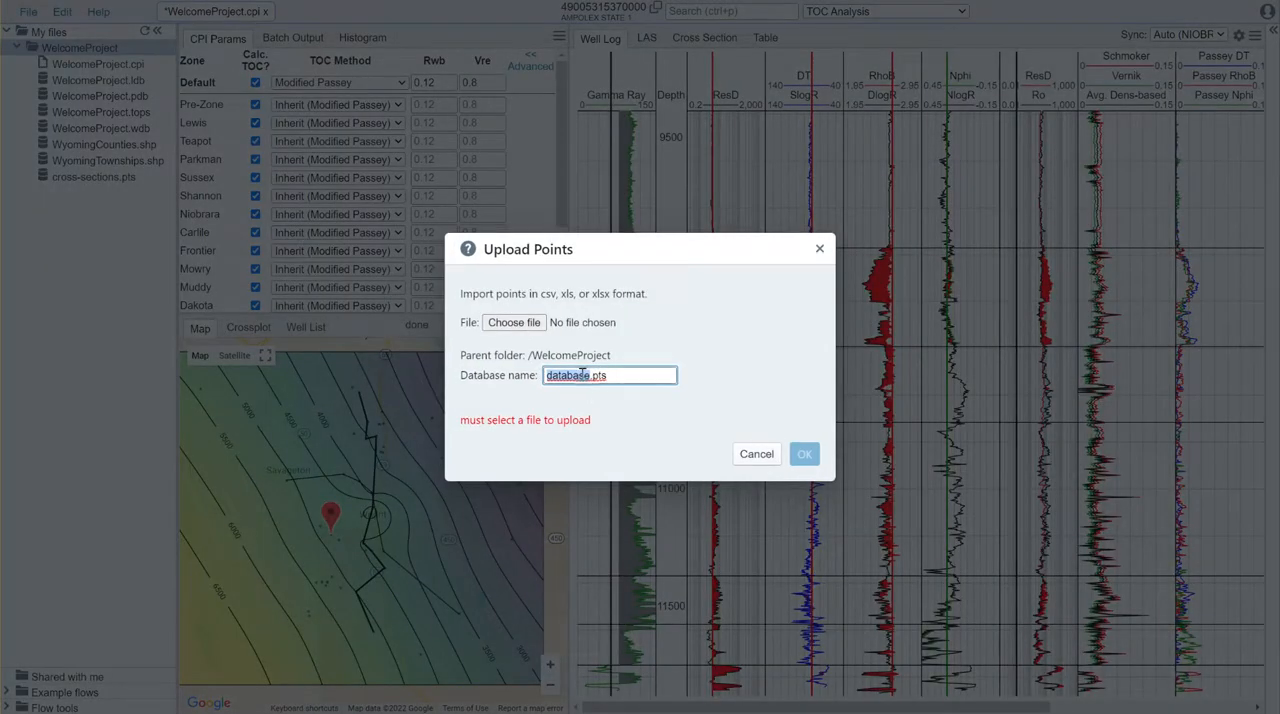
{"action": "type", "text": "VreData"}
{"action": "left_click", "coordinate": [513, 322]}
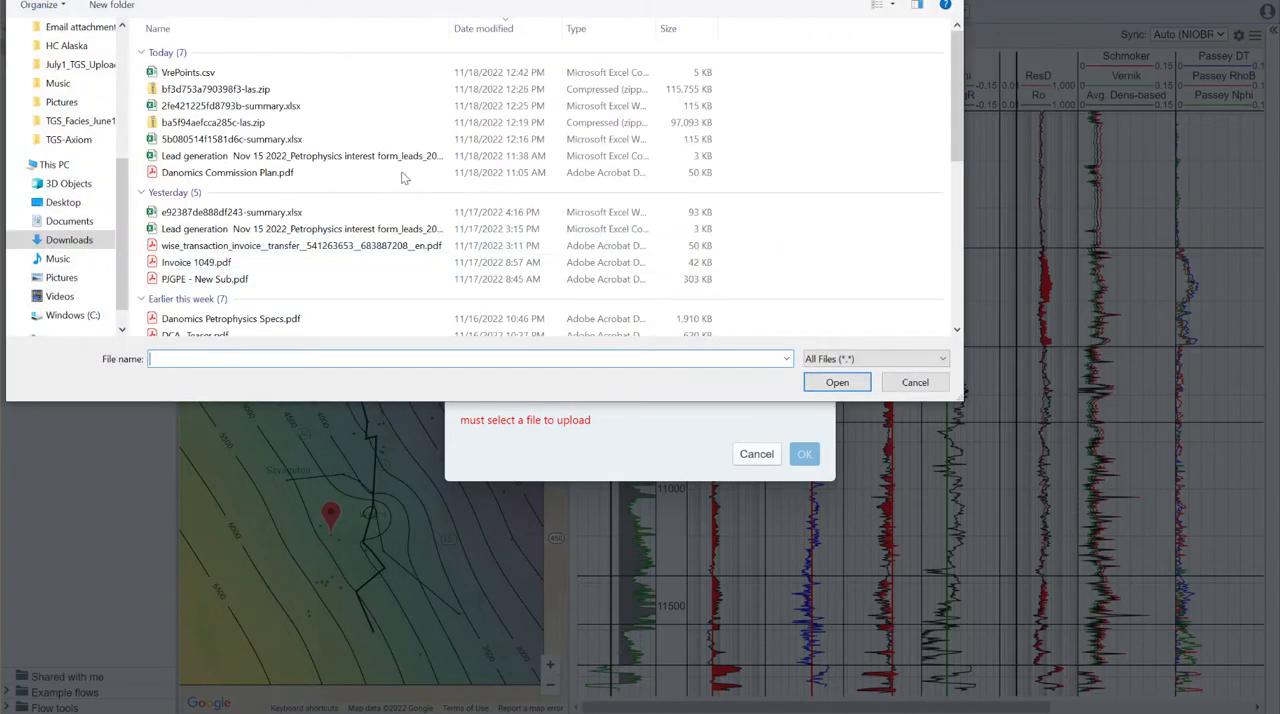
{"action": "left_click", "coordinate": [210, 76]}
{"action": "left_click", "coordinate": [837, 382]}
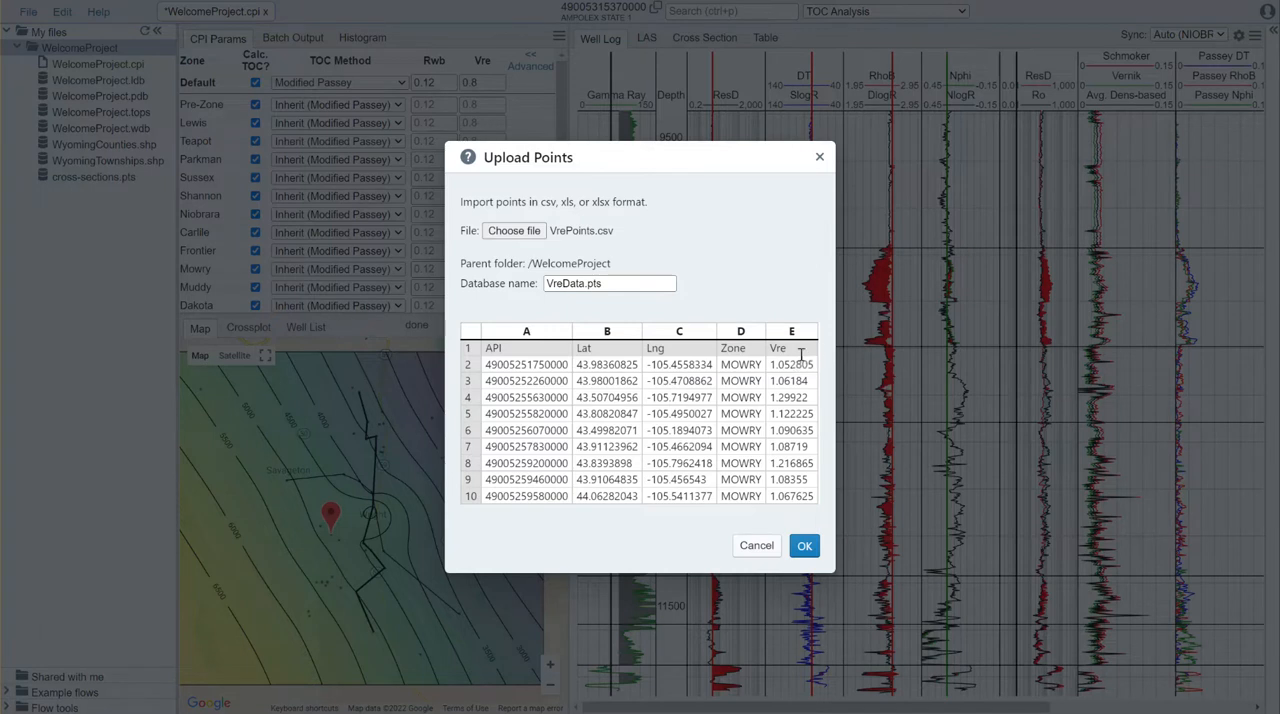
{"action": "left_click", "coordinate": [805, 547]}
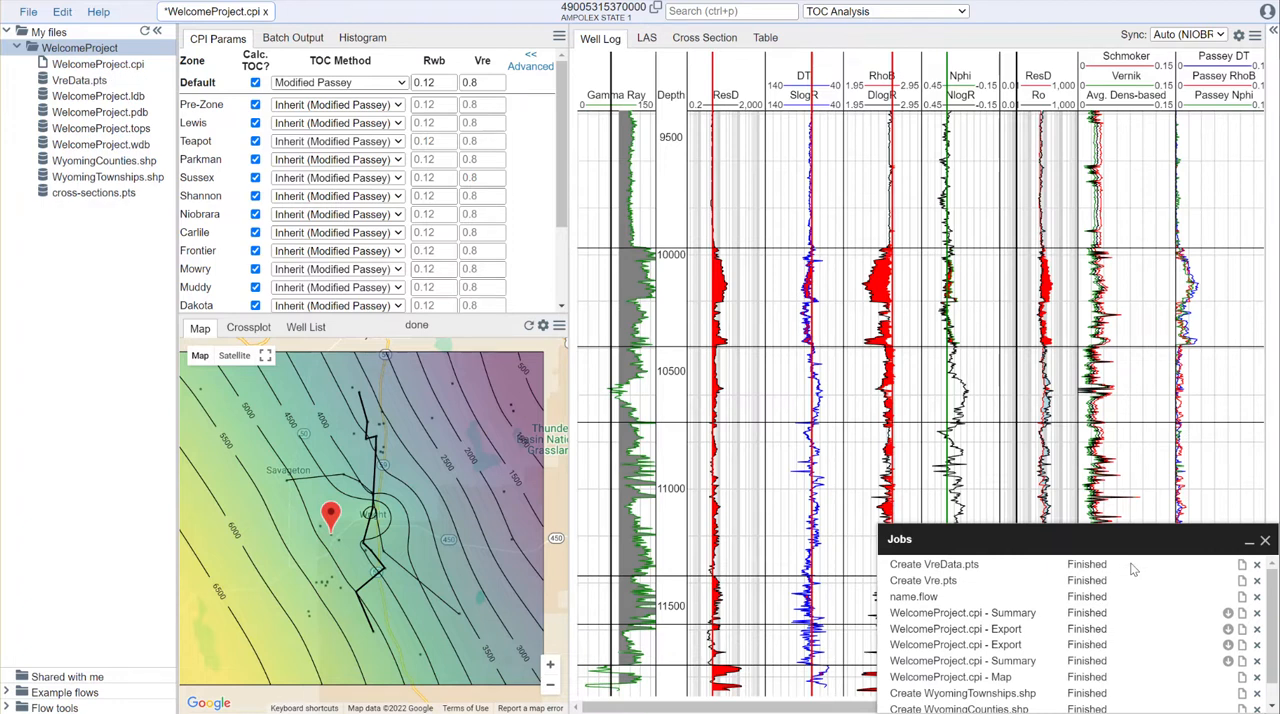
Step: Minimize the job list and review the point table in VreData.pts, then close it
{"action": "left_click", "coordinate": [1249, 543]}
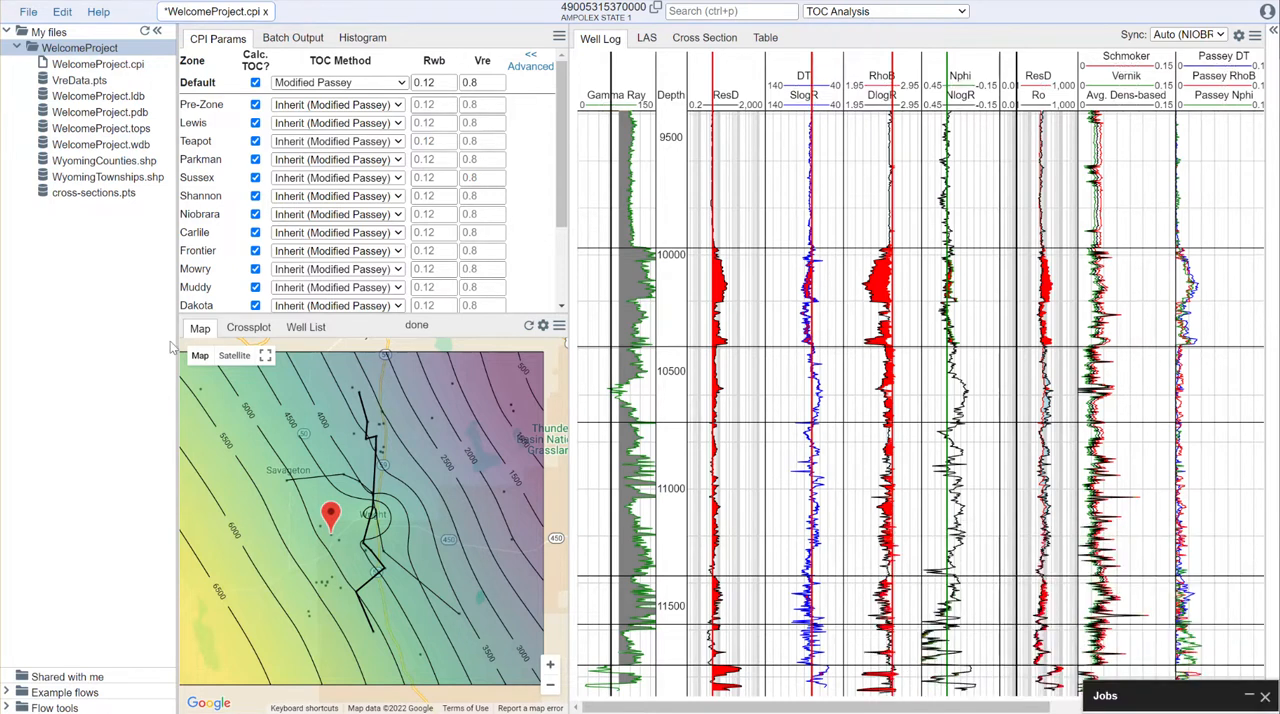
{"action": "left_click", "coordinate": [76, 81]}
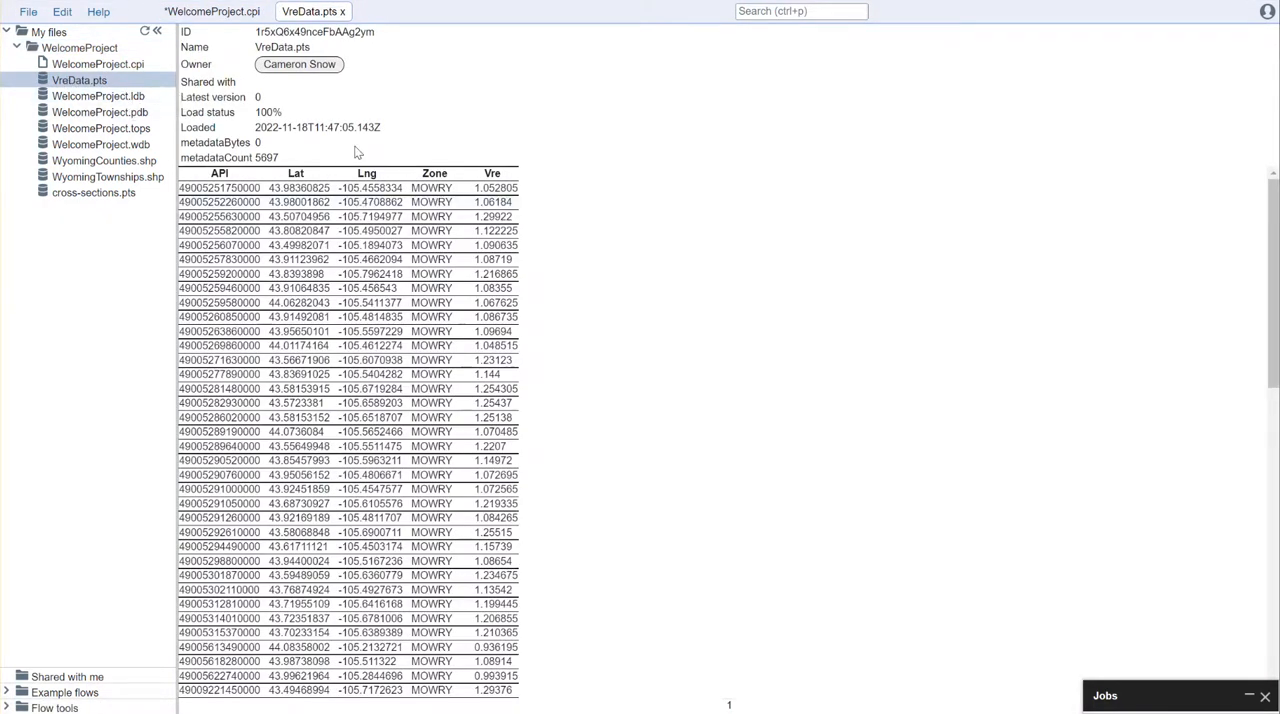
{"action": "left_click", "coordinate": [342, 11]}
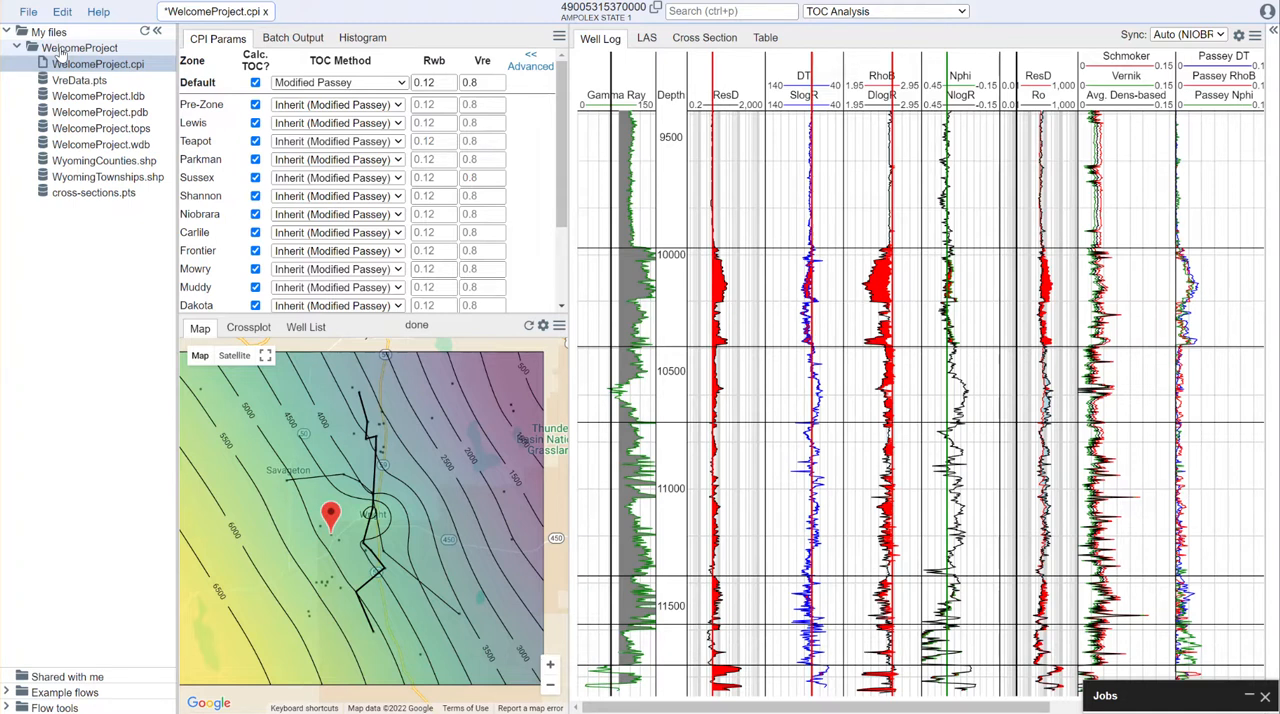
Step: Create a new flow file named VreGrid.flow in the WelcomeProject folder
{"action": "right_click", "coordinate": [62, 52]}
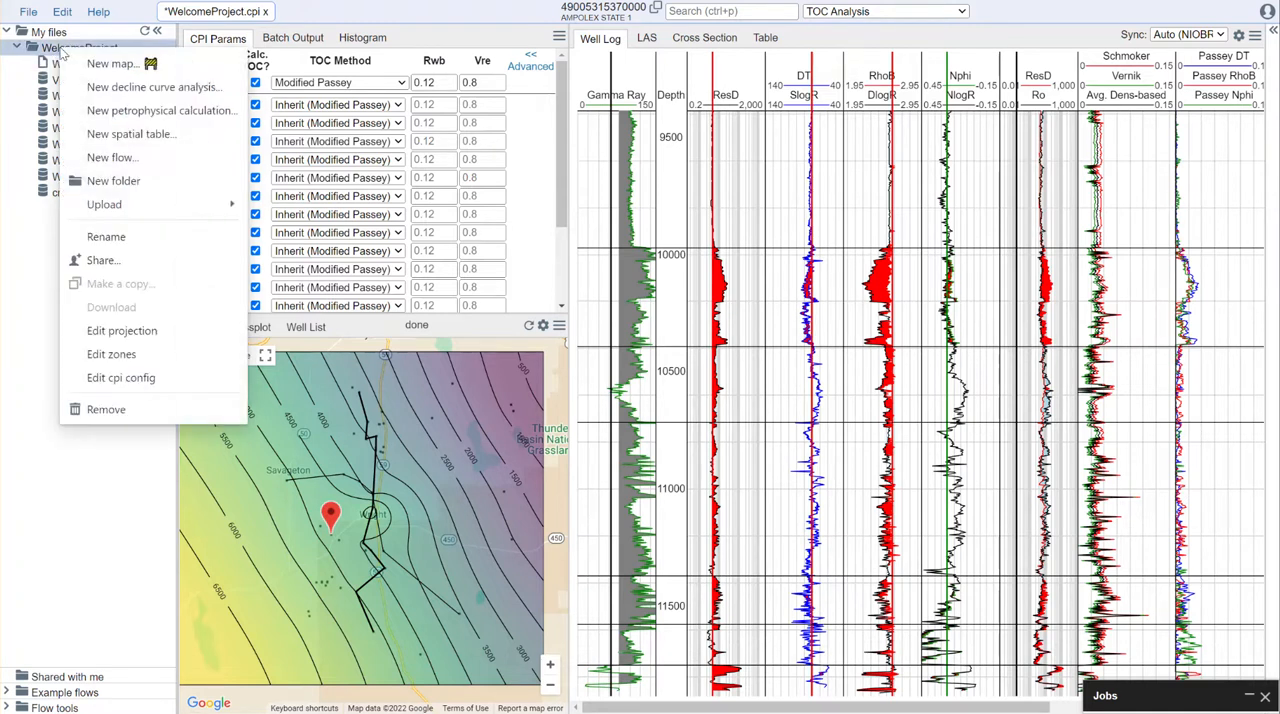
{"action": "left_click", "coordinate": [131, 160]}
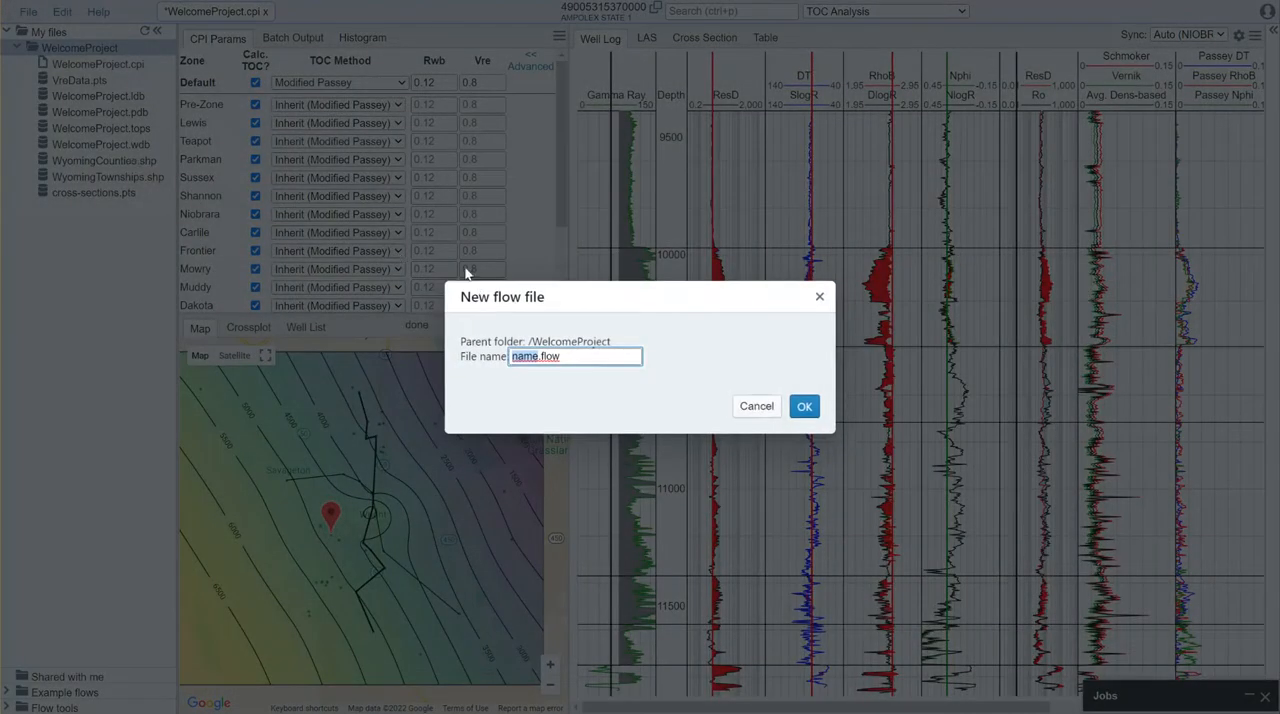
{"action": "type", "text": "VreGrid"}
{"action": "left_click", "coordinate": [799, 403]}
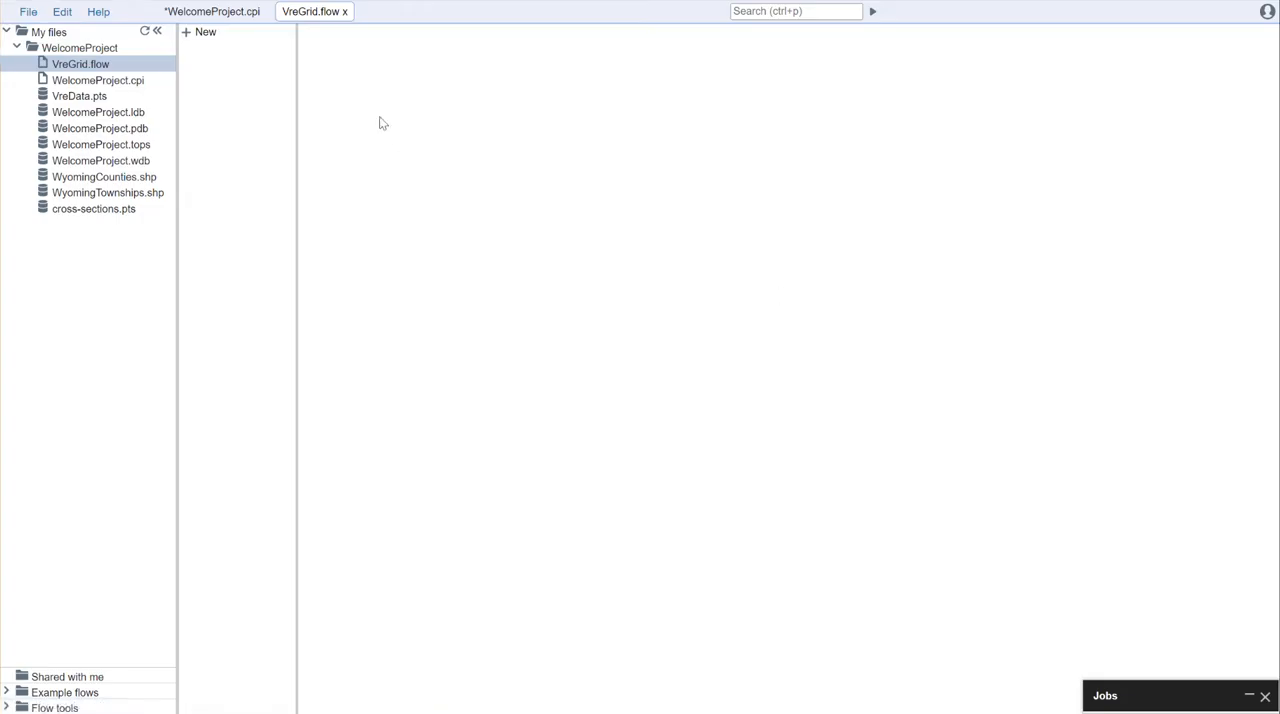
Step: Add a PointsInput tool to the flow and set its points file to VreData.pts
{"action": "left_click", "coordinate": [203, 35]}
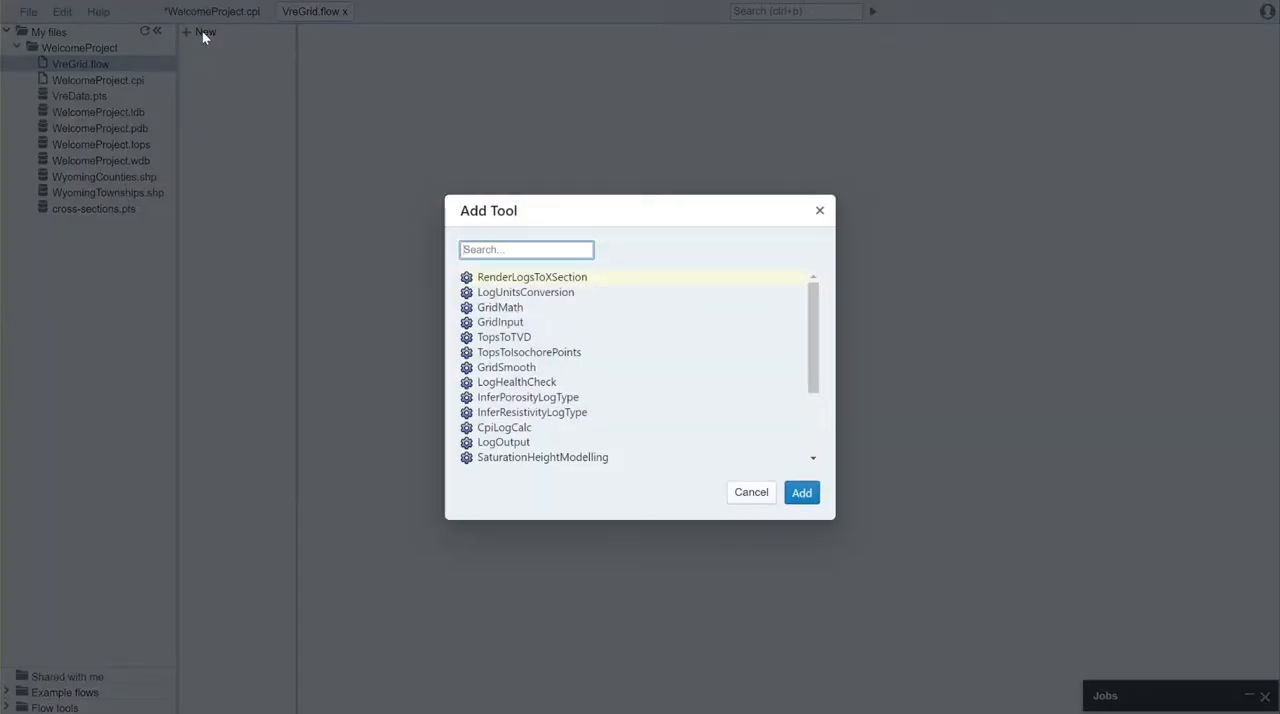
{"action": "type", "text": "point"}
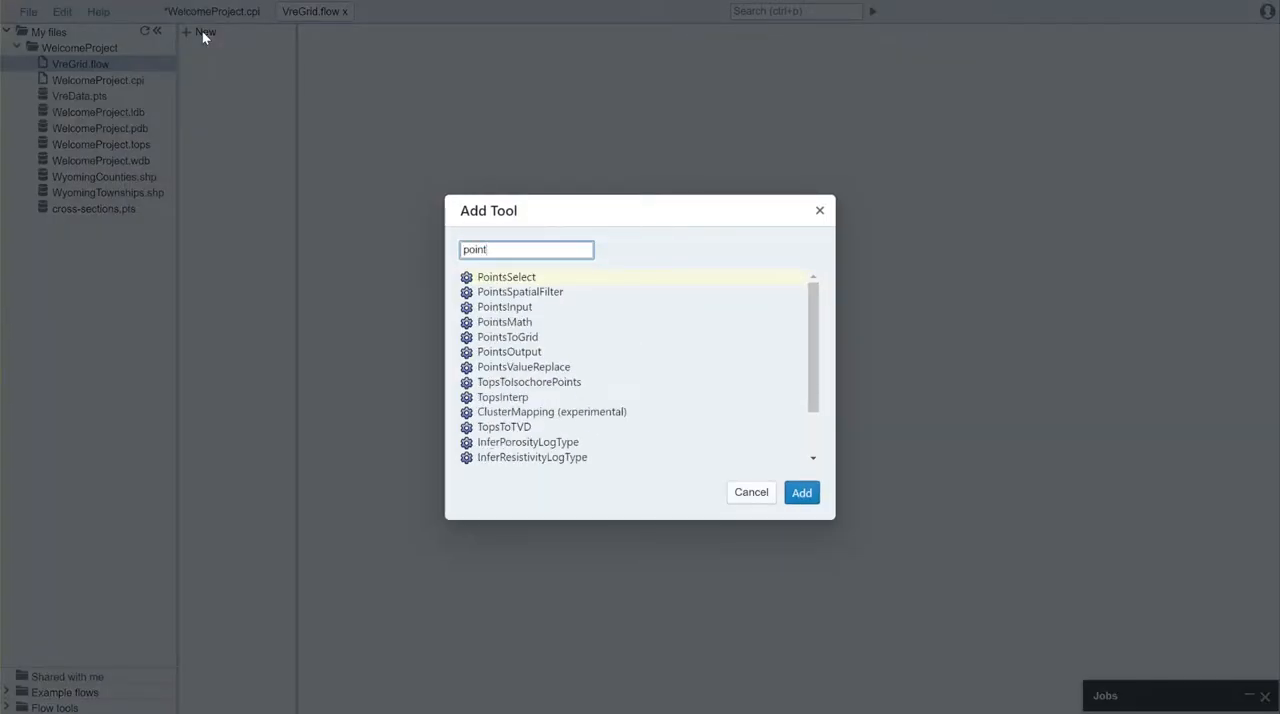
{"action": "left_click", "coordinate": [527, 307]}
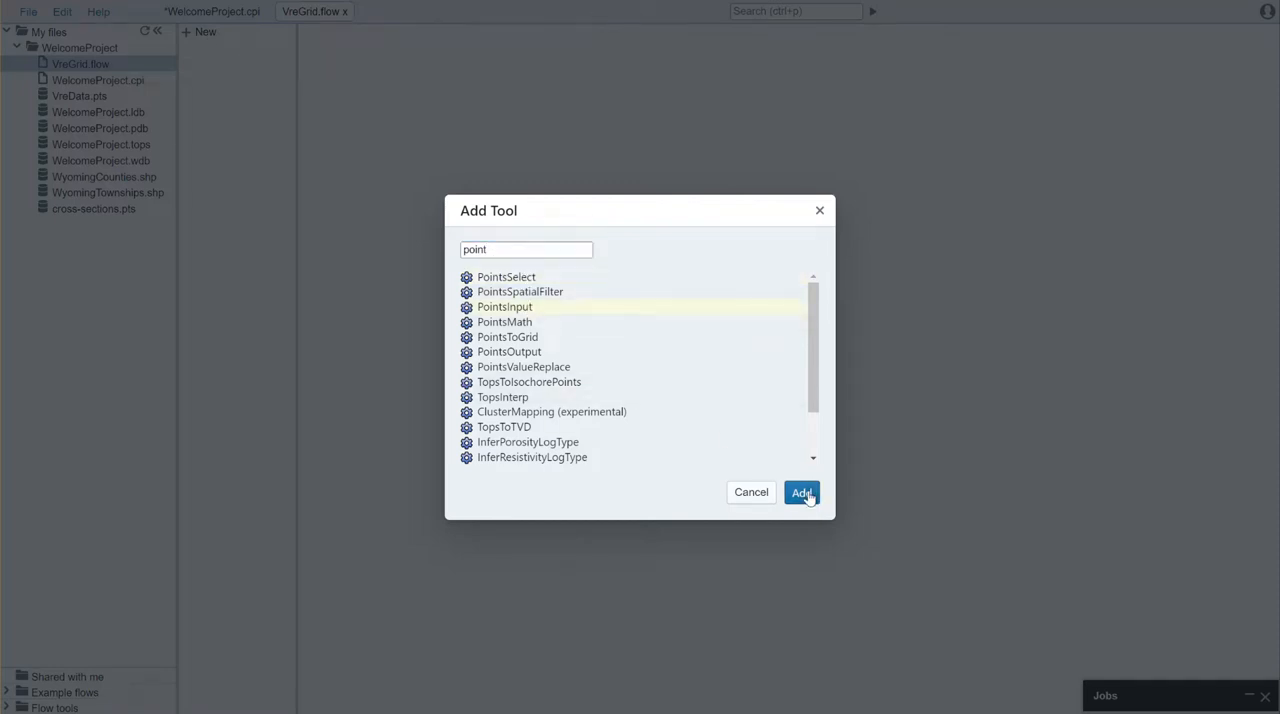
{"action": "left_click", "coordinate": [804, 492]}
{"action": "left_click", "coordinate": [490, 44]}
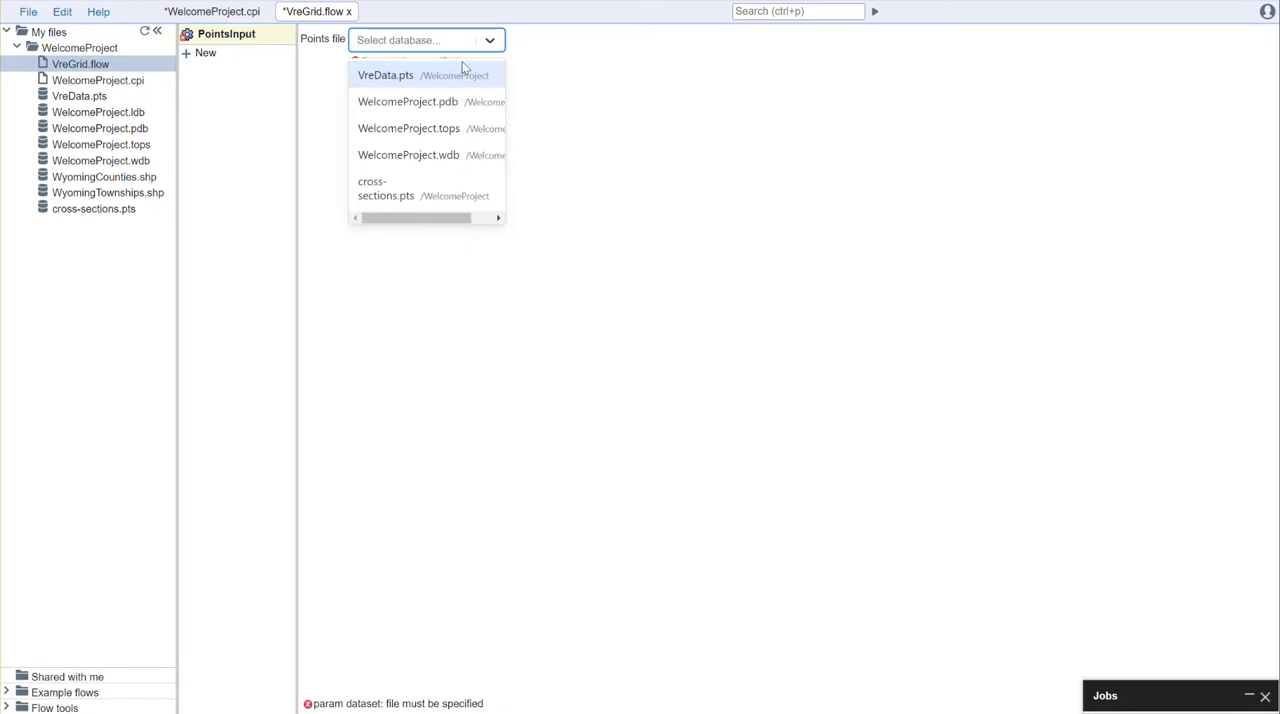
{"action": "left_click", "coordinate": [451, 80]}
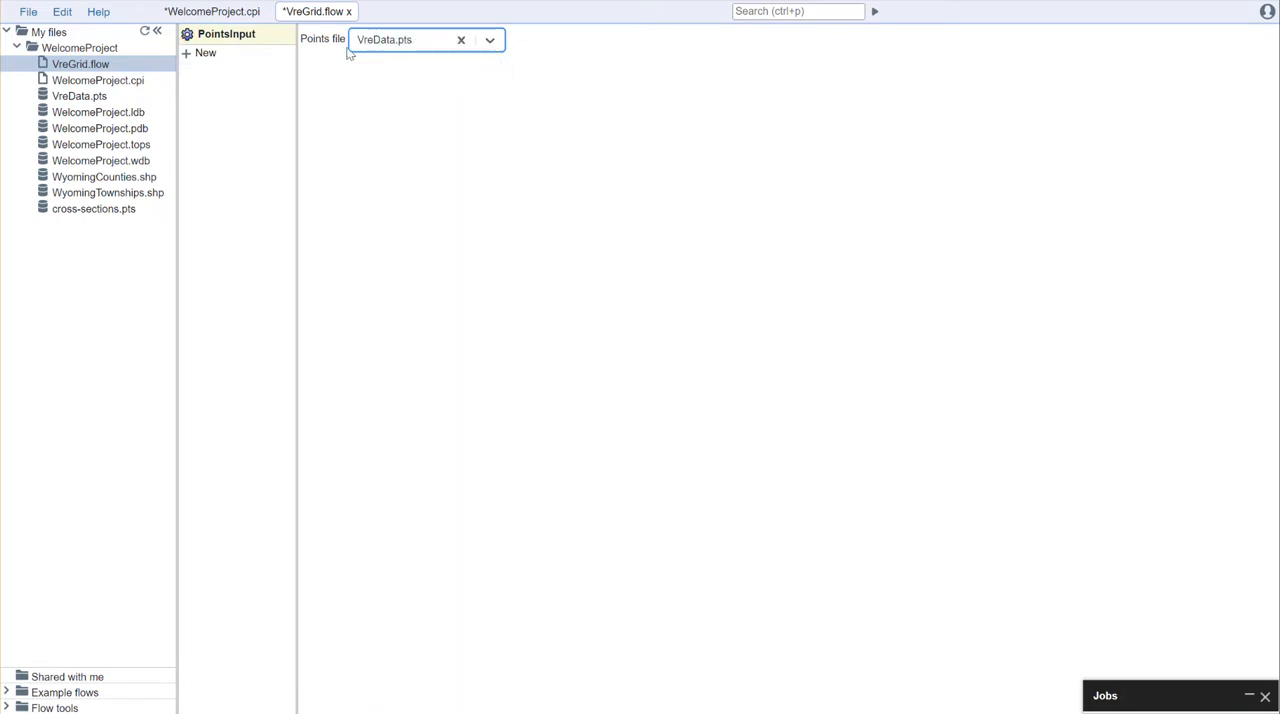
Step: Add a PointsToGrid tool to the flow after PointsInput
{"action": "left_click", "coordinate": [198, 56]}
{"action": "type", "text": "poi"}
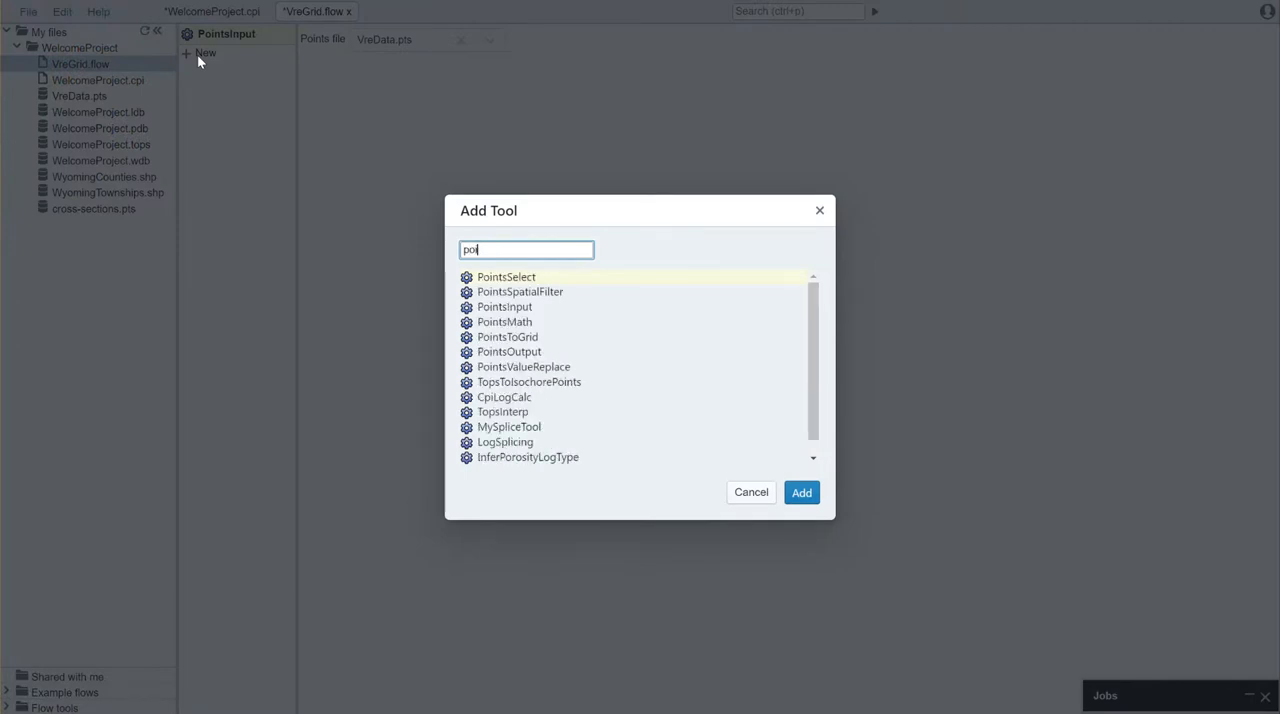
{"action": "type", "text": "ntsto"}
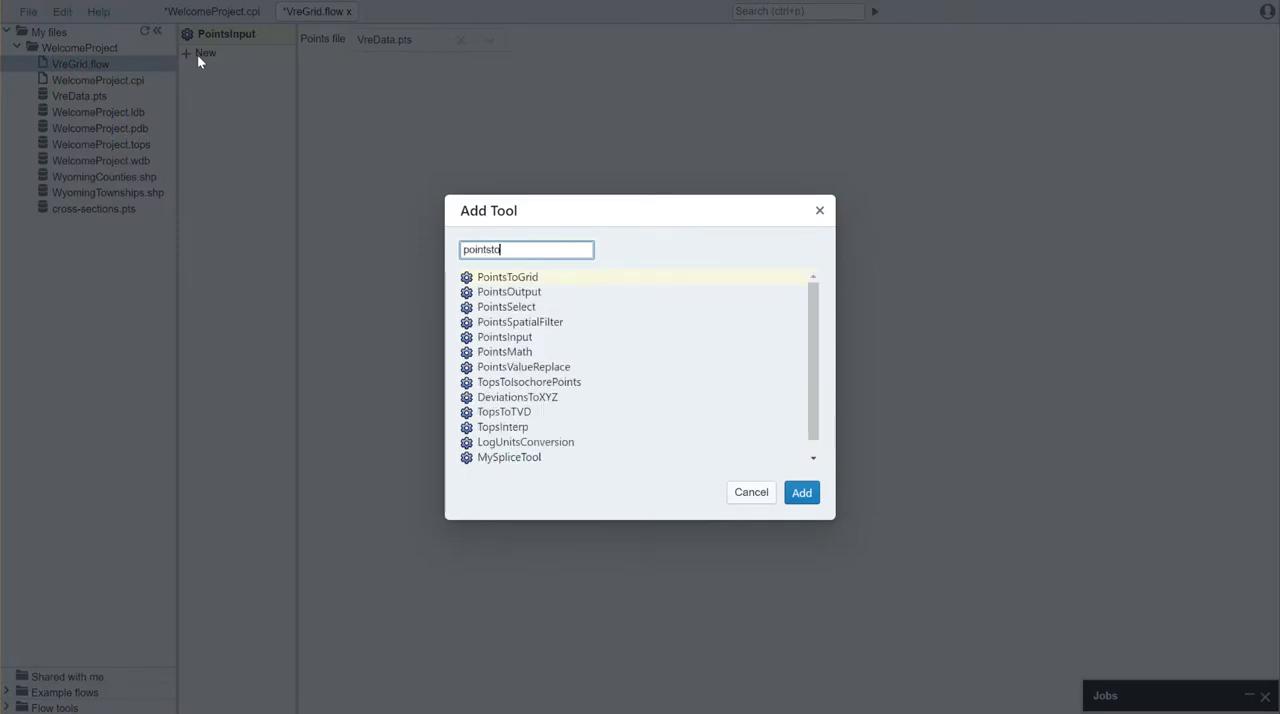
{"action": "left_click", "coordinate": [514, 276]}
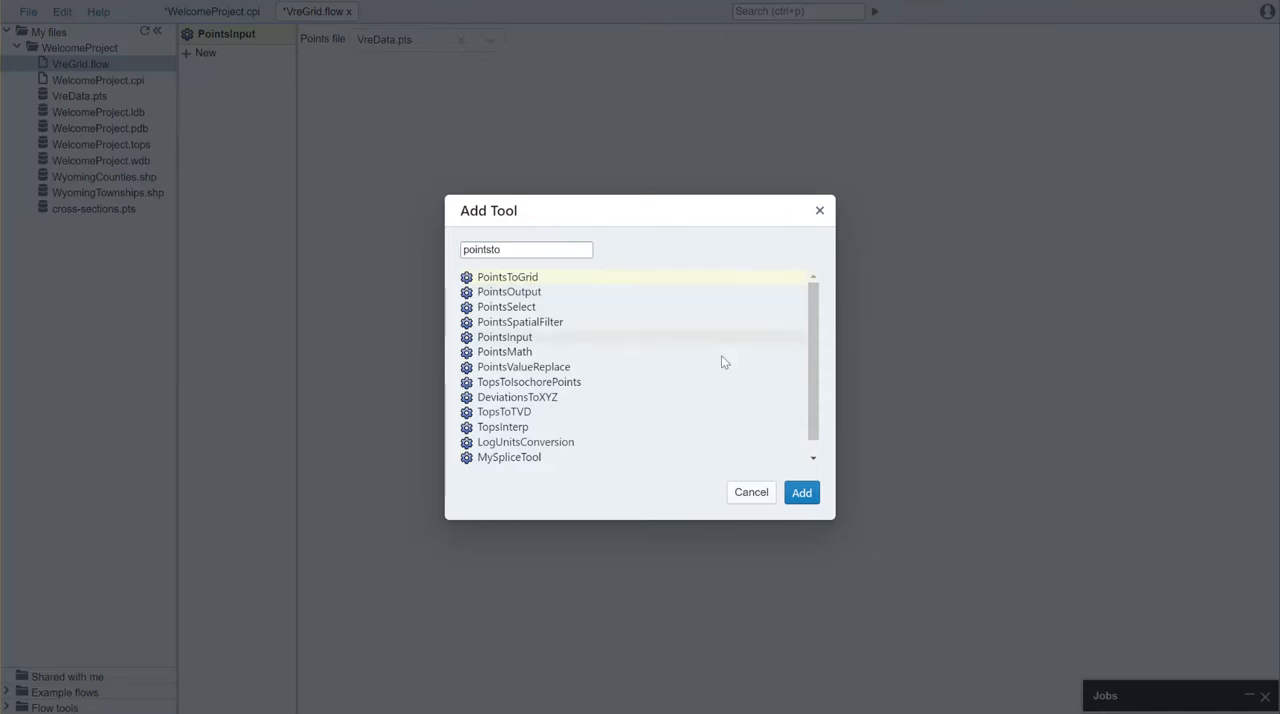
{"action": "left_click", "coordinate": [804, 492]}
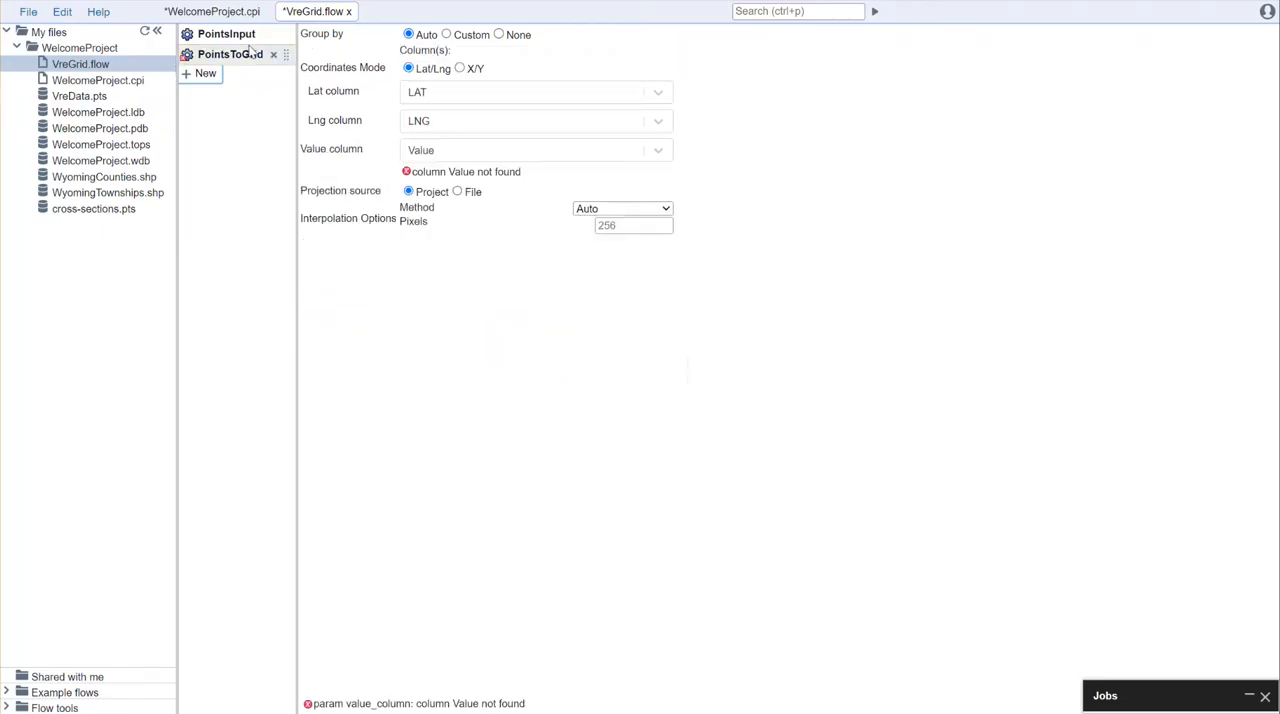
Step: Add a GridOutput tool at the end of the flow, after PointsToGrid
{"action": "left_click", "coordinate": [201, 75]}
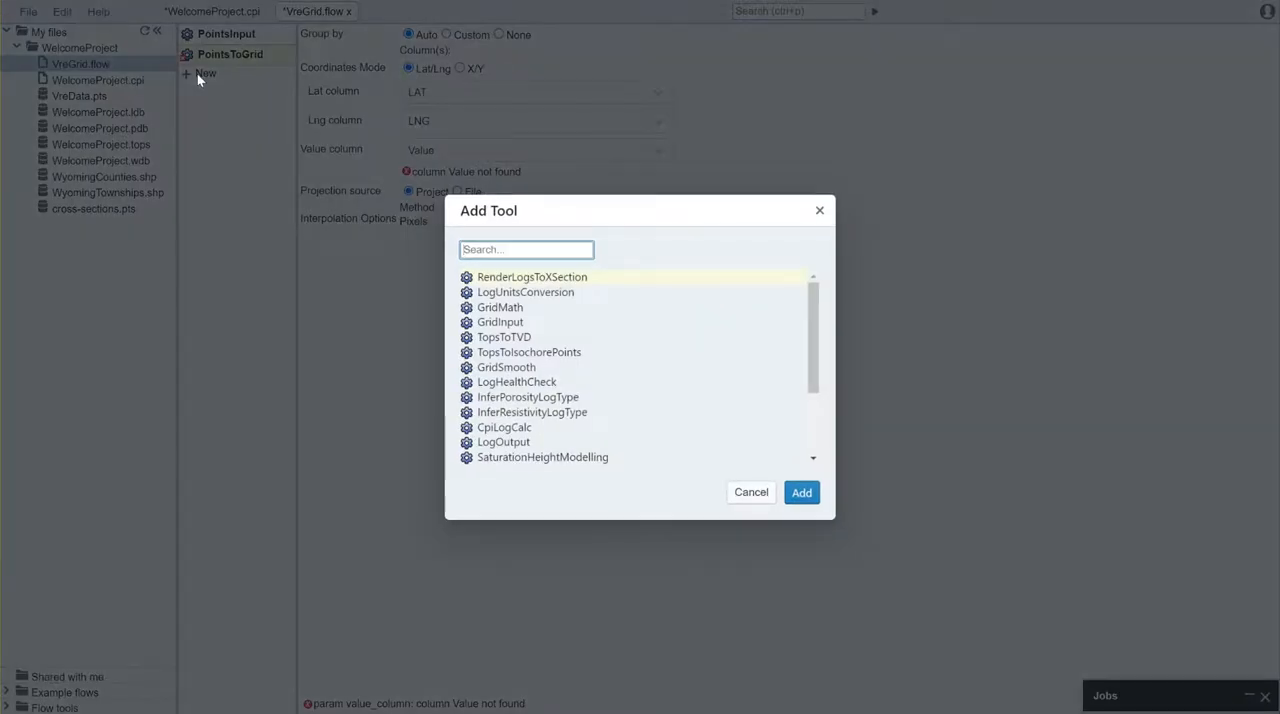
{"action": "type", "text": "gridout"}
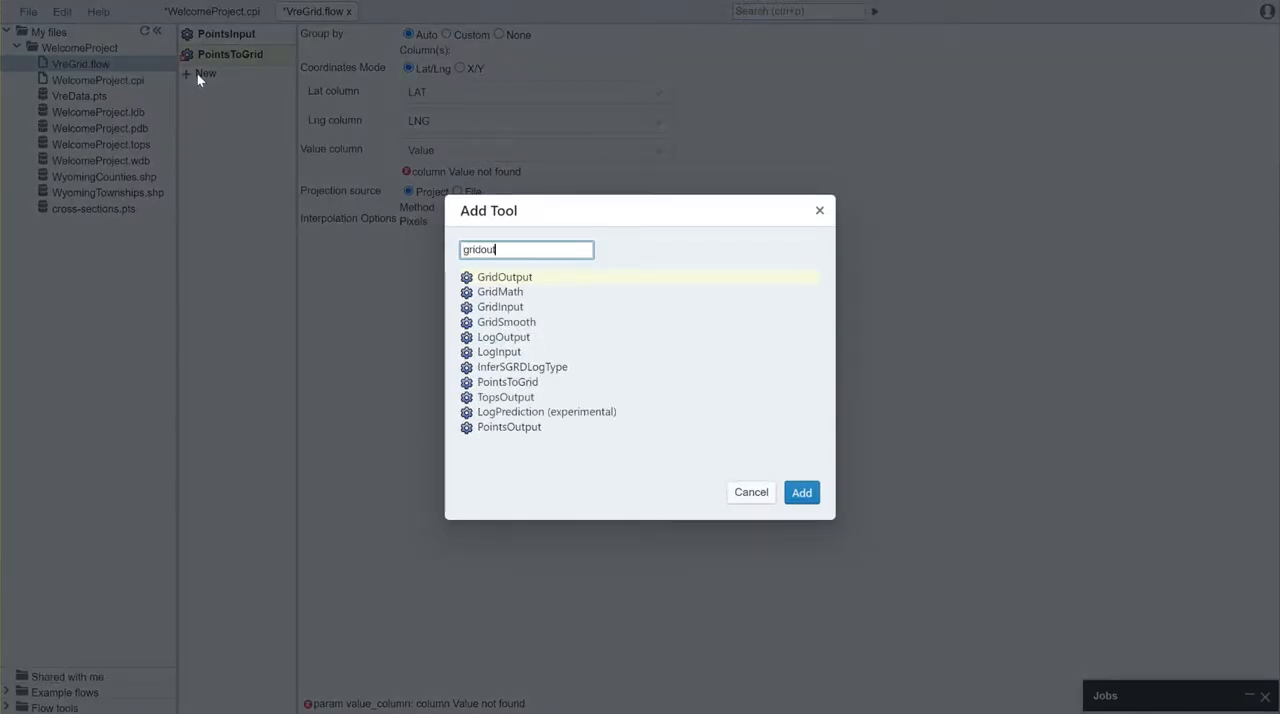
{"action": "left_click", "coordinate": [543, 277]}
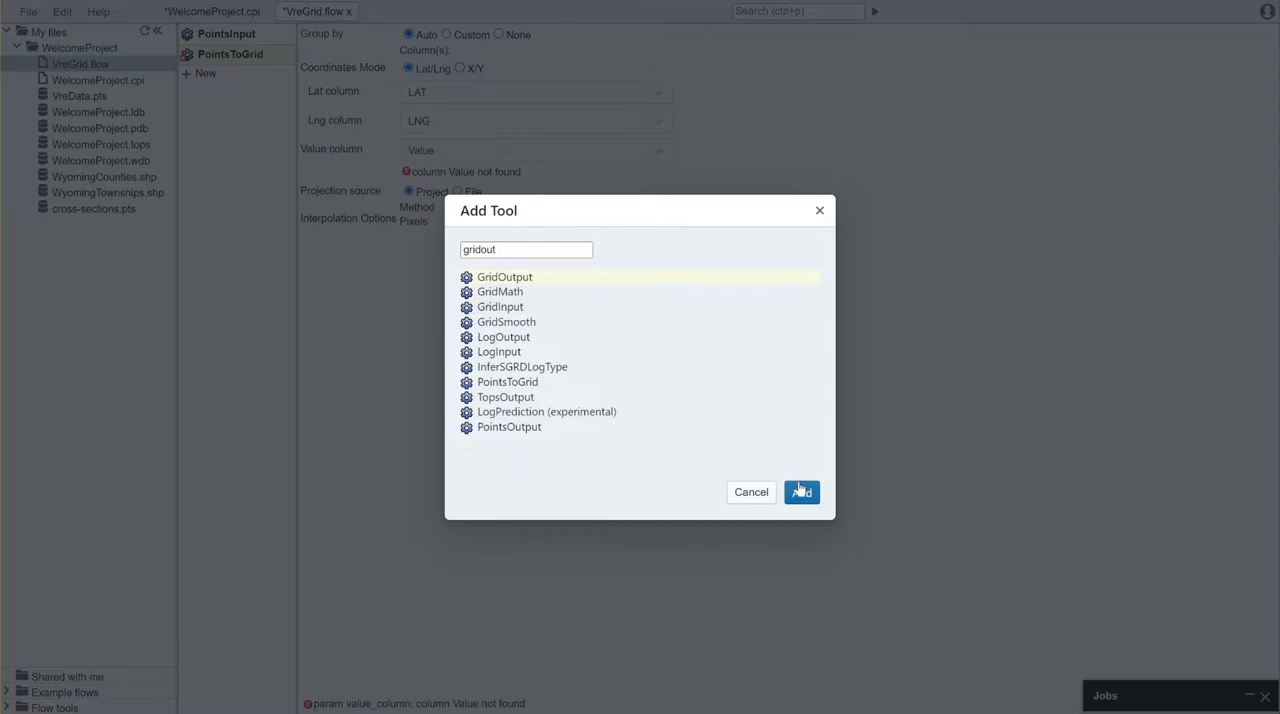
{"action": "left_click", "coordinate": [802, 492]}
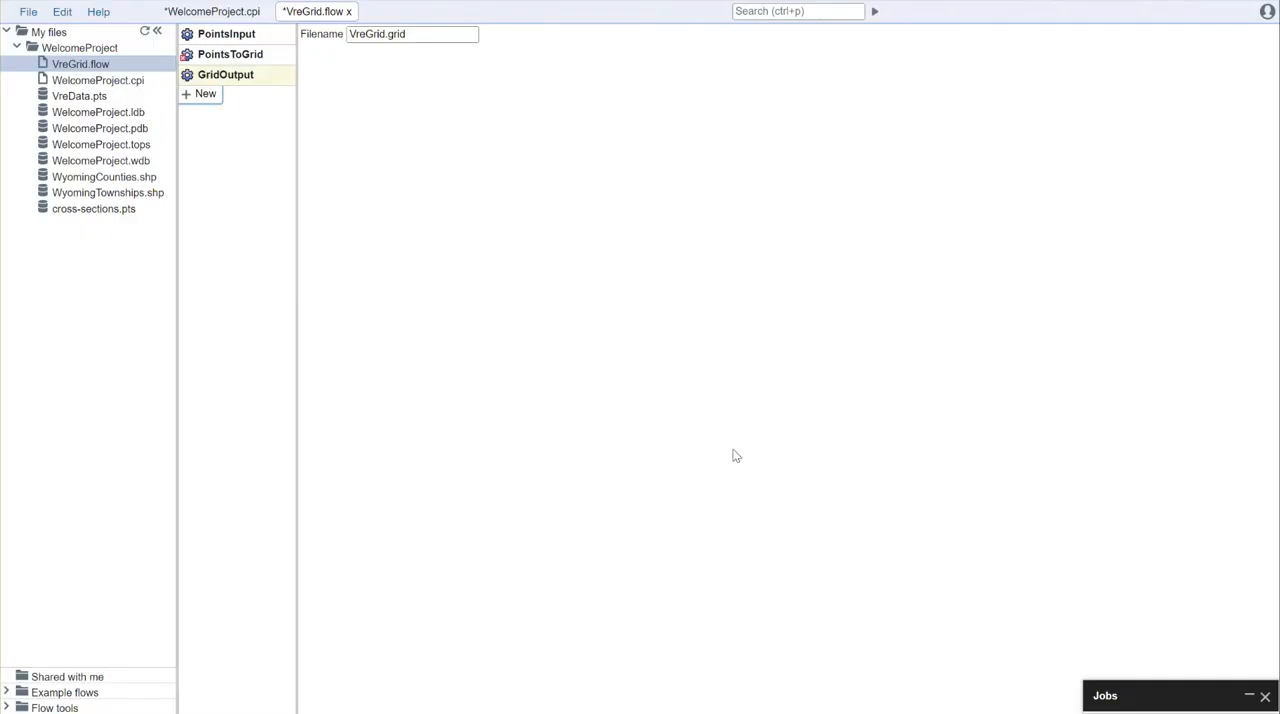
Step: Set the PointsToGrid latitude column to Lat, the longitude column to Lng, and the value column to Vre
{"action": "left_click", "coordinate": [199, 62]}
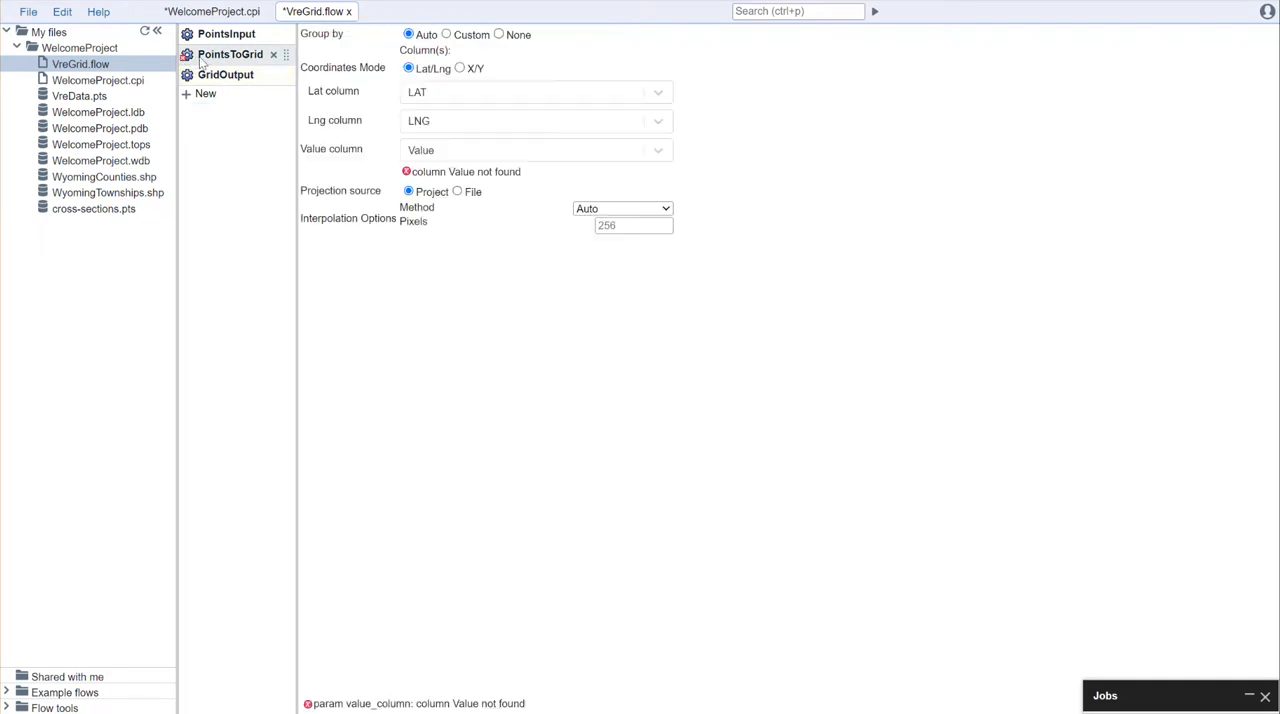
{"action": "left_click", "coordinate": [452, 95]}
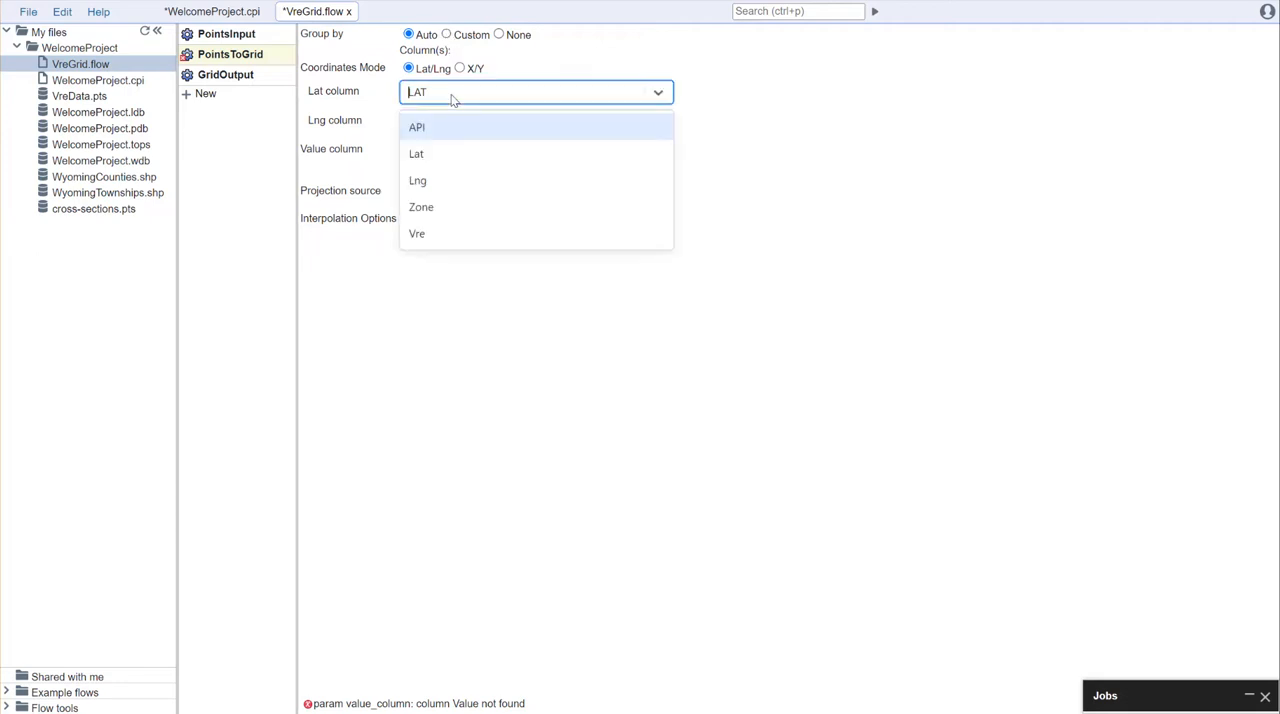
{"action": "left_click", "coordinate": [424, 156]}
{"action": "left_click", "coordinate": [428, 128]}
{"action": "left_click", "coordinate": [436, 209]}
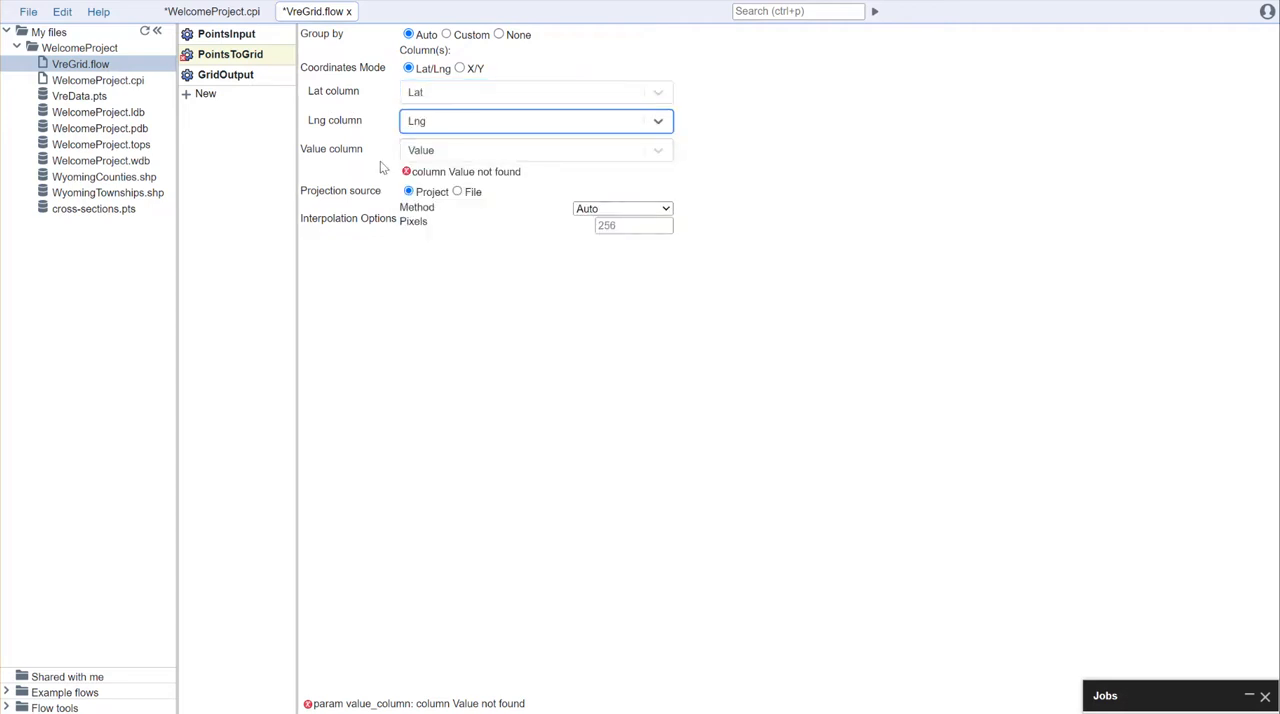
{"action": "left_click", "coordinate": [424, 155]}
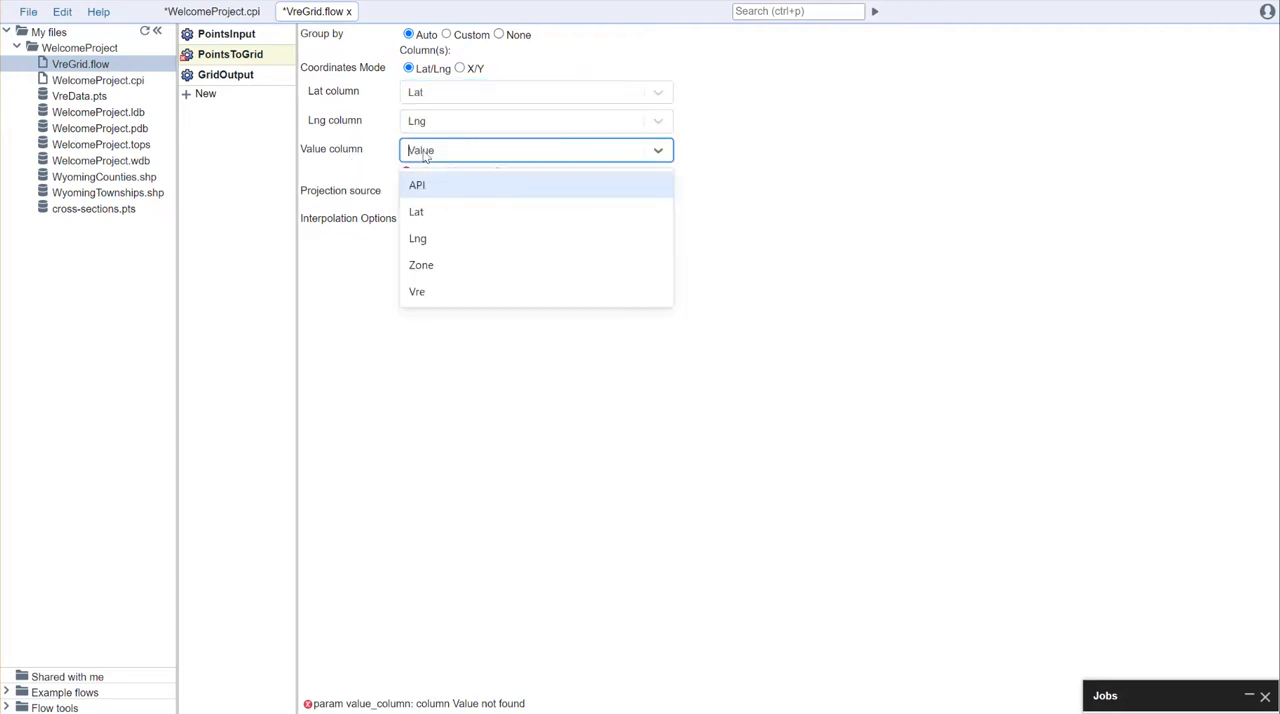
{"action": "left_click", "coordinate": [456, 296]}
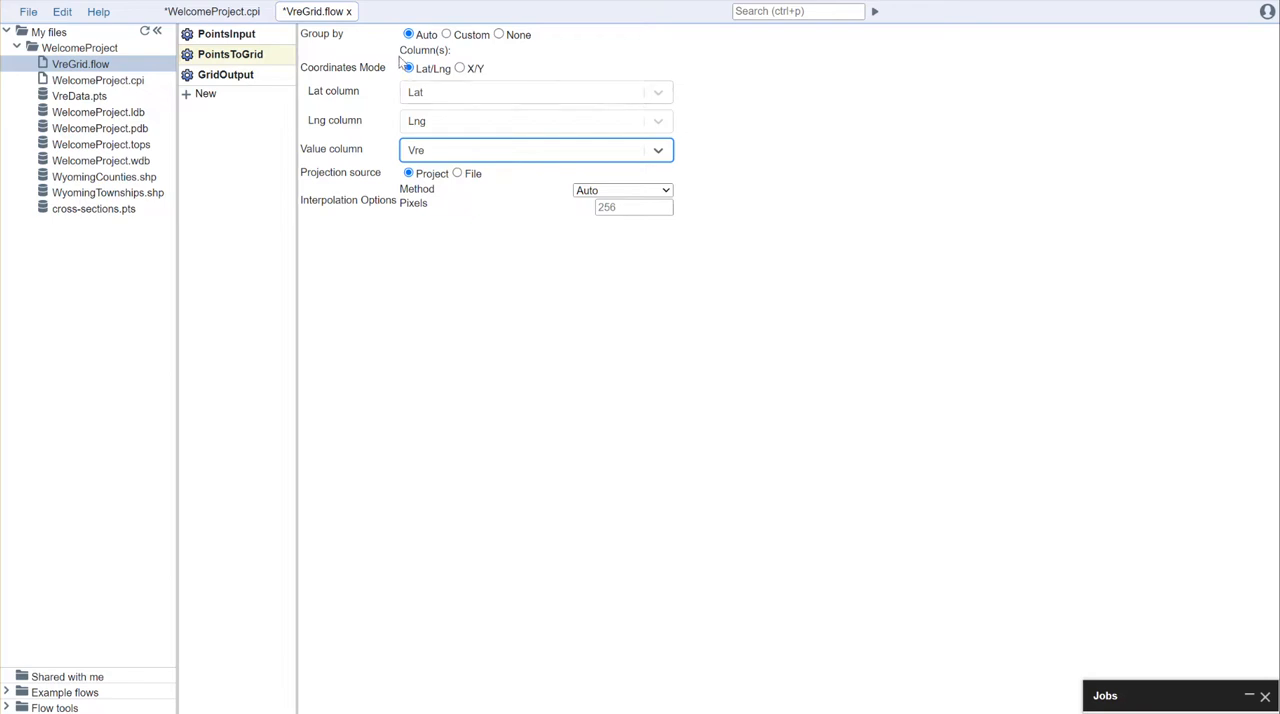
Step: Switch the PointsToGrid grouping to Custom and group the points by the Zone column
{"action": "left_click", "coordinate": [474, 37]}
{"action": "left_click", "coordinate": [466, 58]}
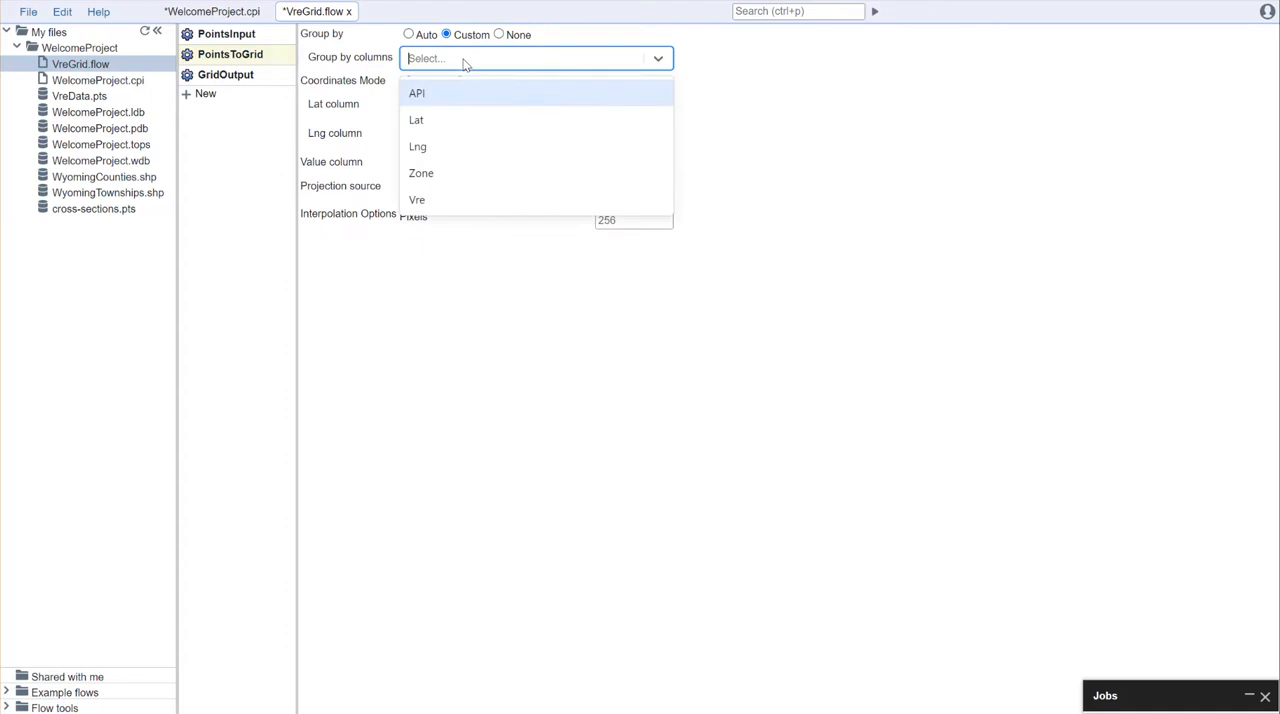
{"action": "left_click", "coordinate": [437, 175]}
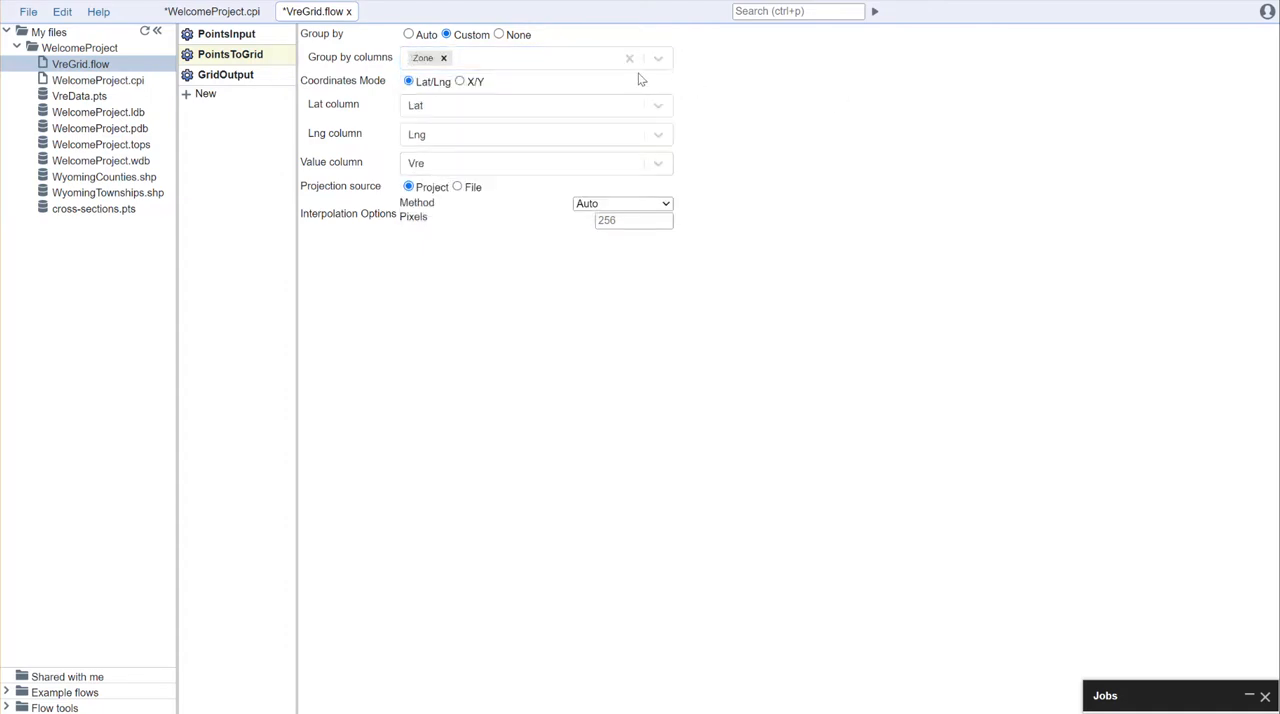
Step: Check the Zone values in VreData.pts and return to the VreGrid flow
{"action": "left_click", "coordinate": [75, 96]}
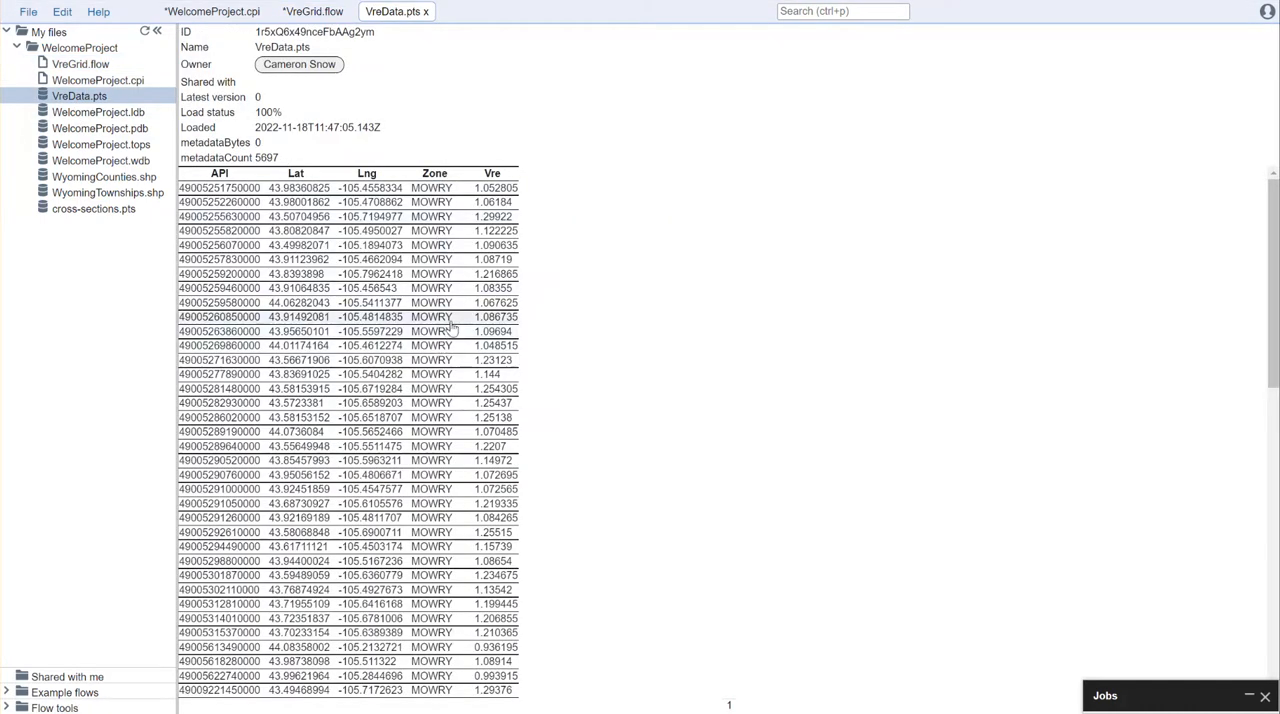
{"action": "scroll", "coordinate": [452, 326], "scroll_direction": "down", "scroll_amount": 10}
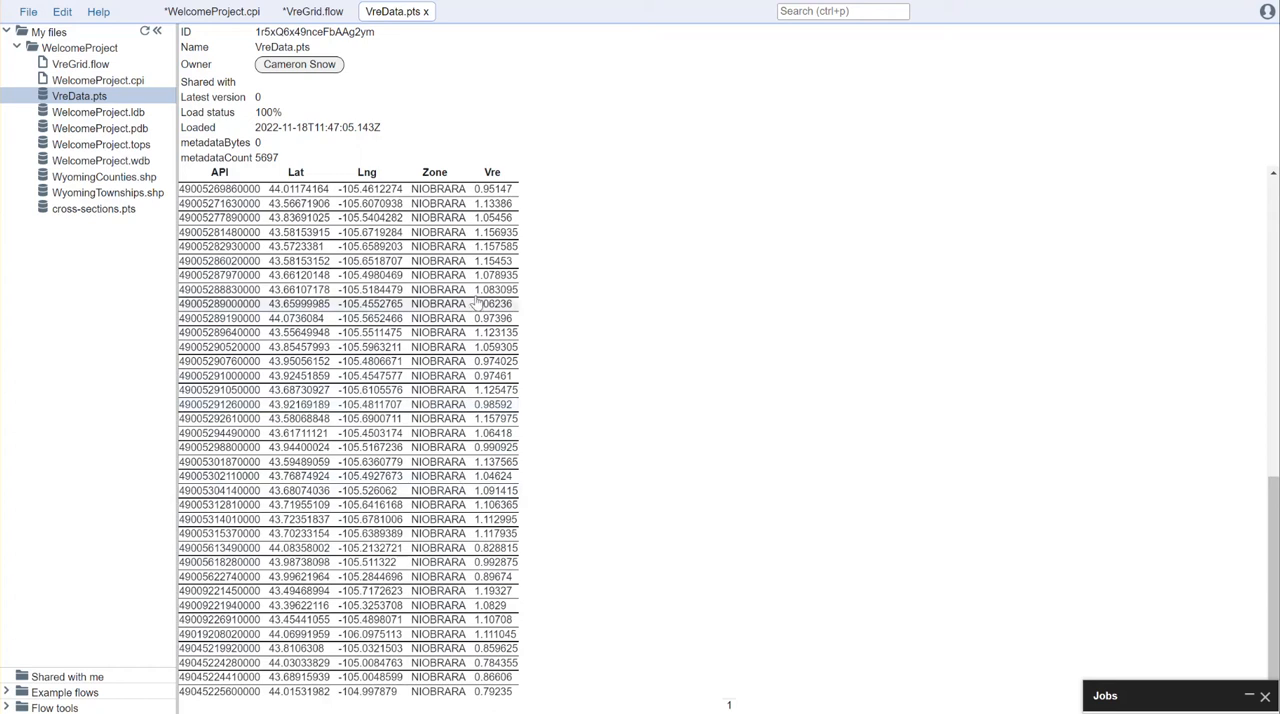
{"action": "left_click", "coordinate": [313, 12]}
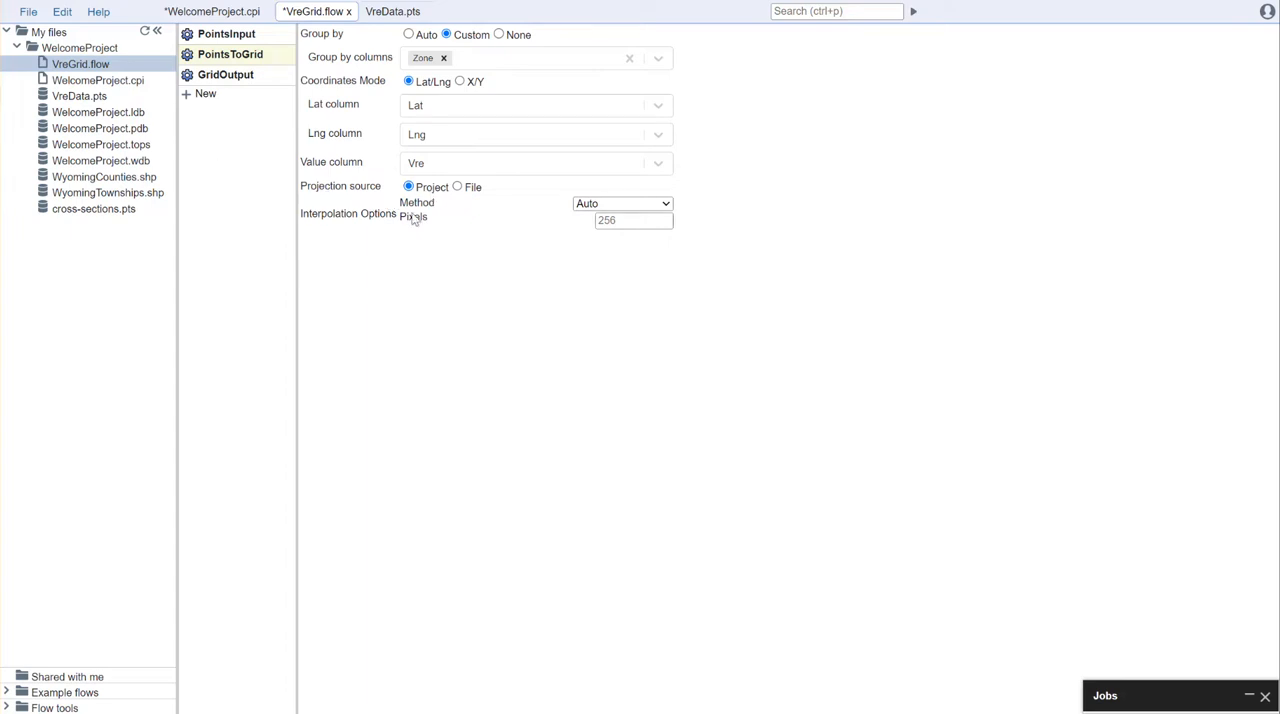
Step: Set the PointsToGrid interpolation method to Kriging and run the VreGrid flow
{"action": "left_click", "coordinate": [225, 76]}
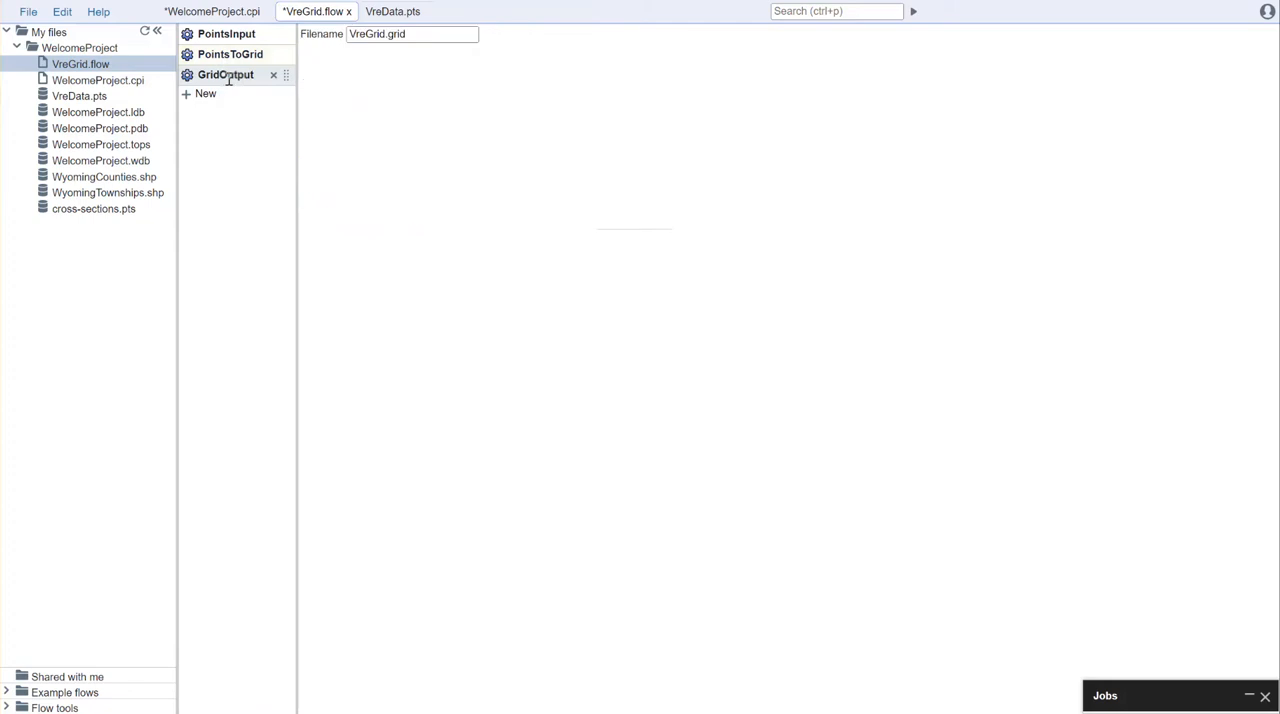
{"action": "left_click", "coordinate": [244, 54]}
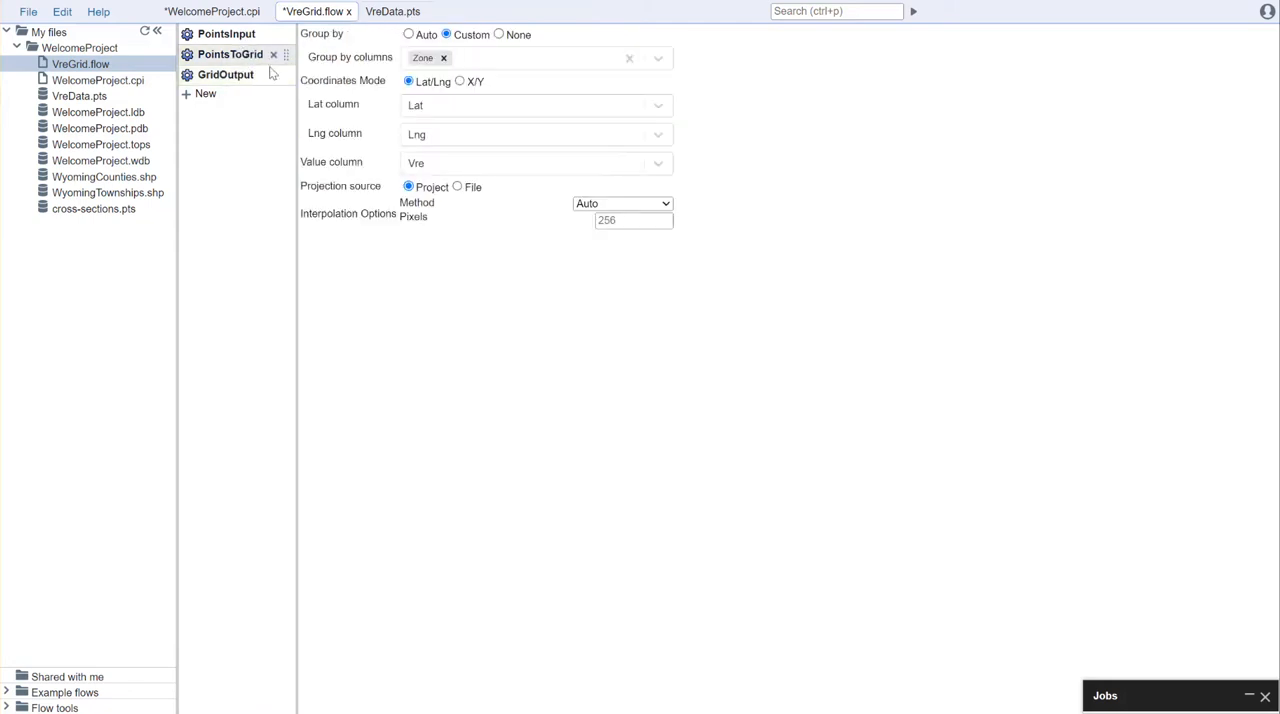
{"action": "left_click", "coordinate": [658, 205]}
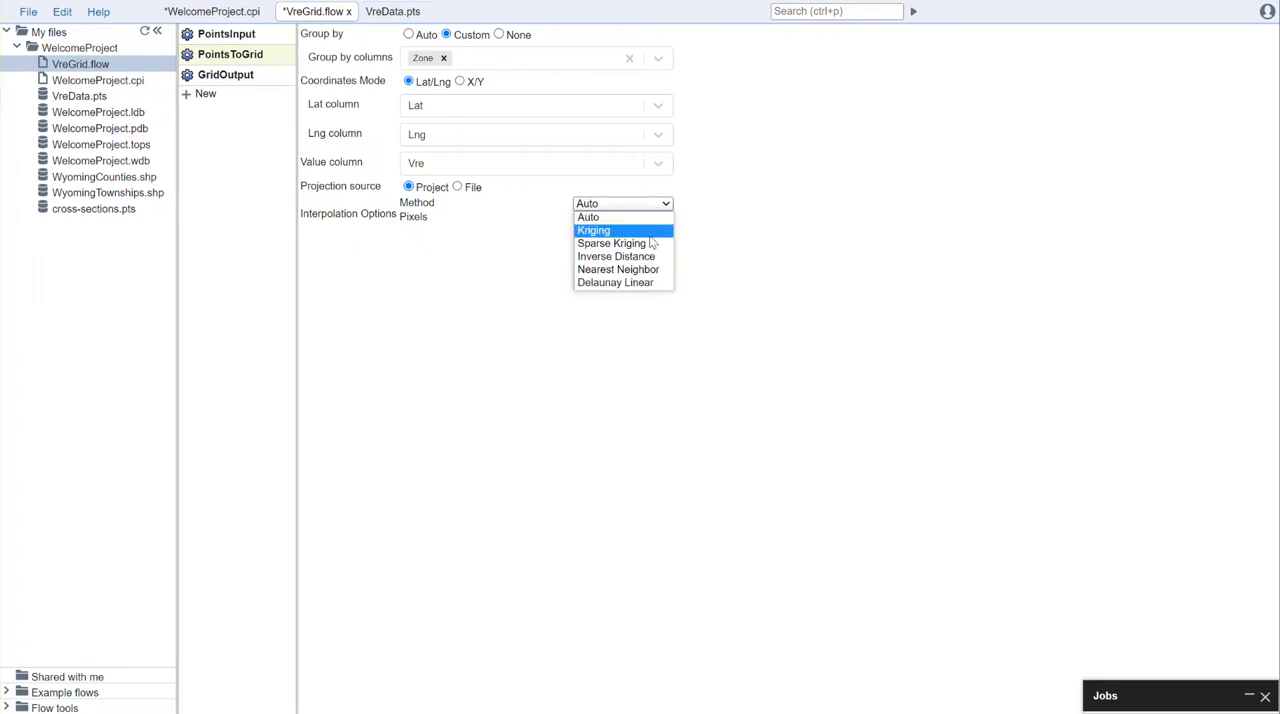
{"action": "left_click", "coordinate": [646, 232]}
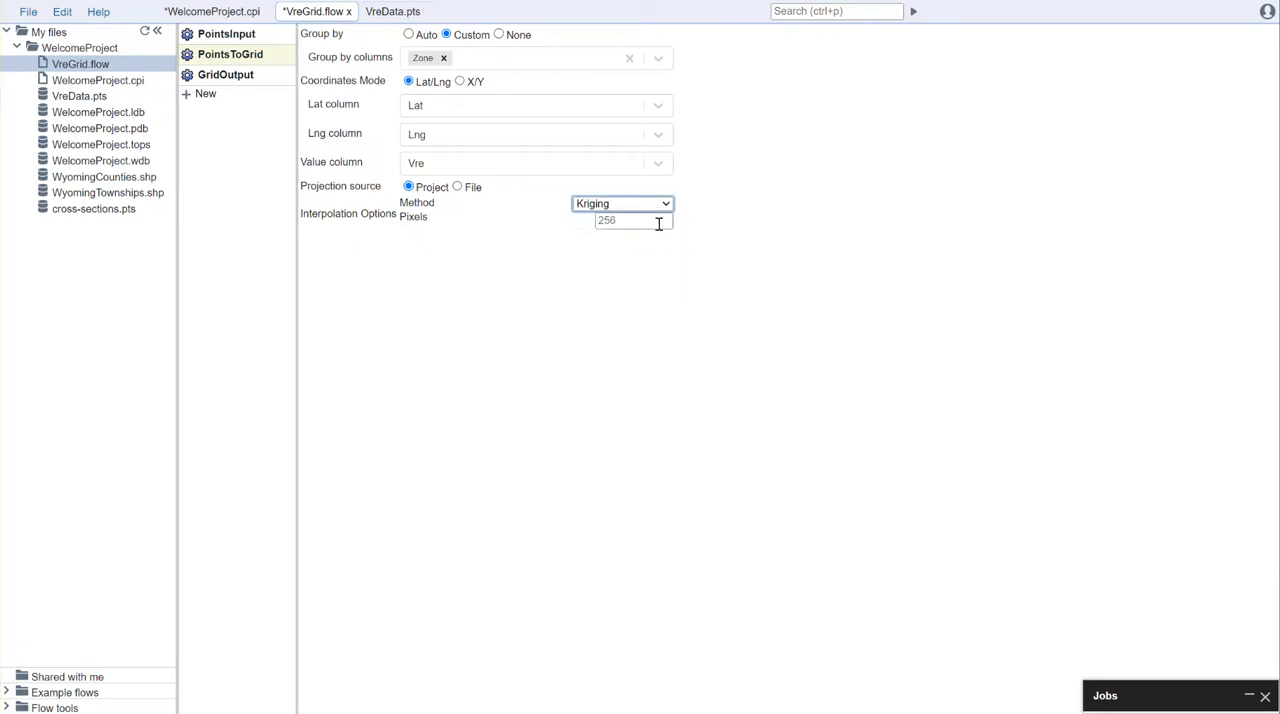
{"action": "left_click", "coordinate": [228, 74]}
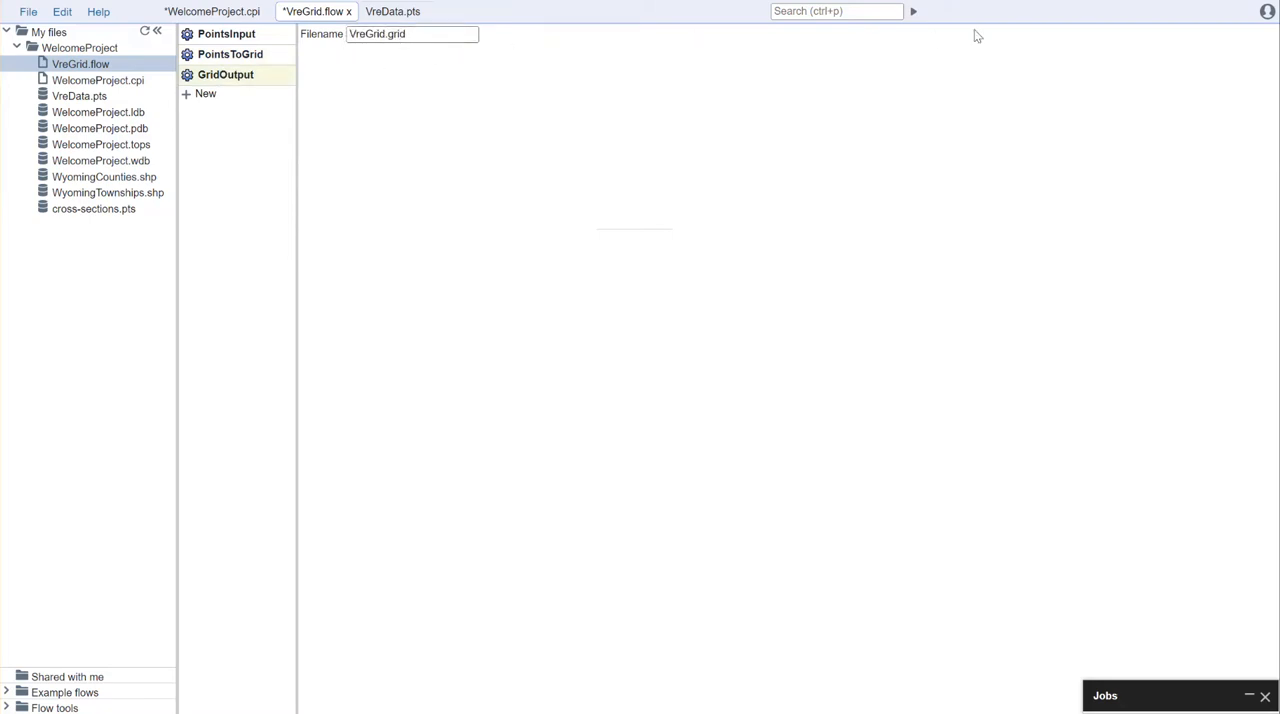
{"action": "left_click", "coordinate": [912, 13]}
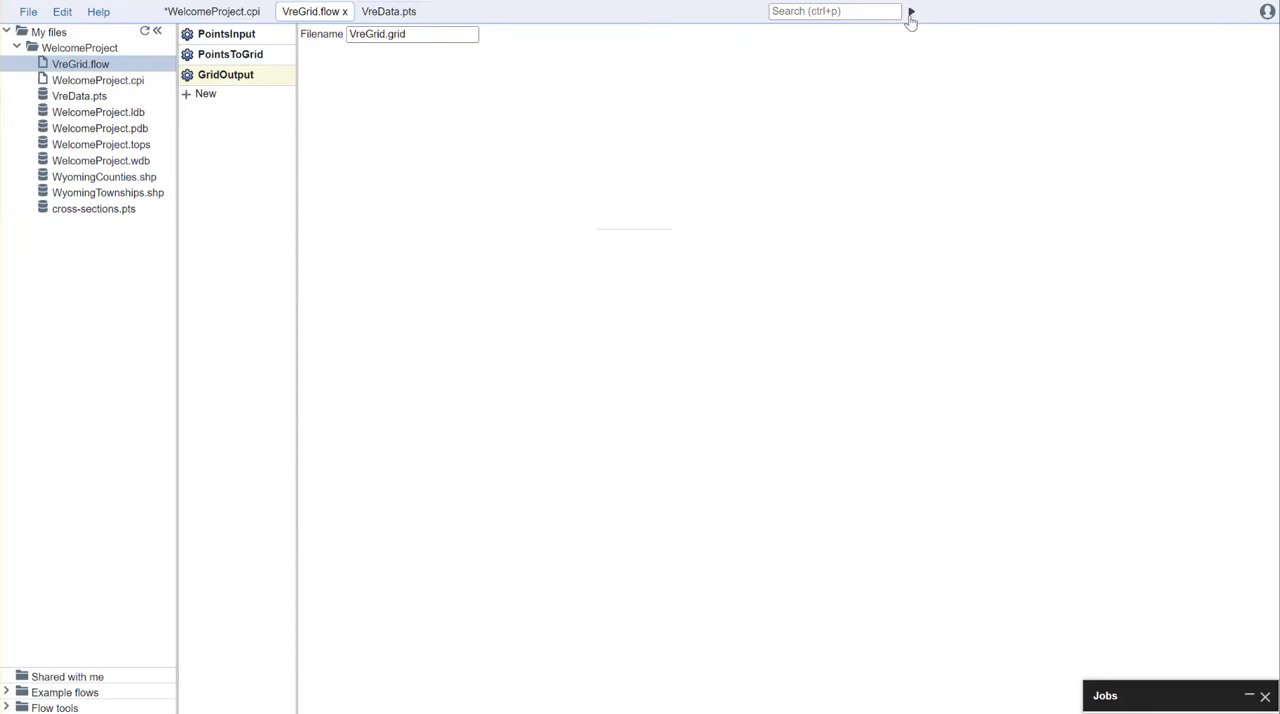
Step: Review the job log of the VreGrid.flow run, and close both the log and VreData.pts
{"action": "left_click", "coordinate": [1178, 707]}
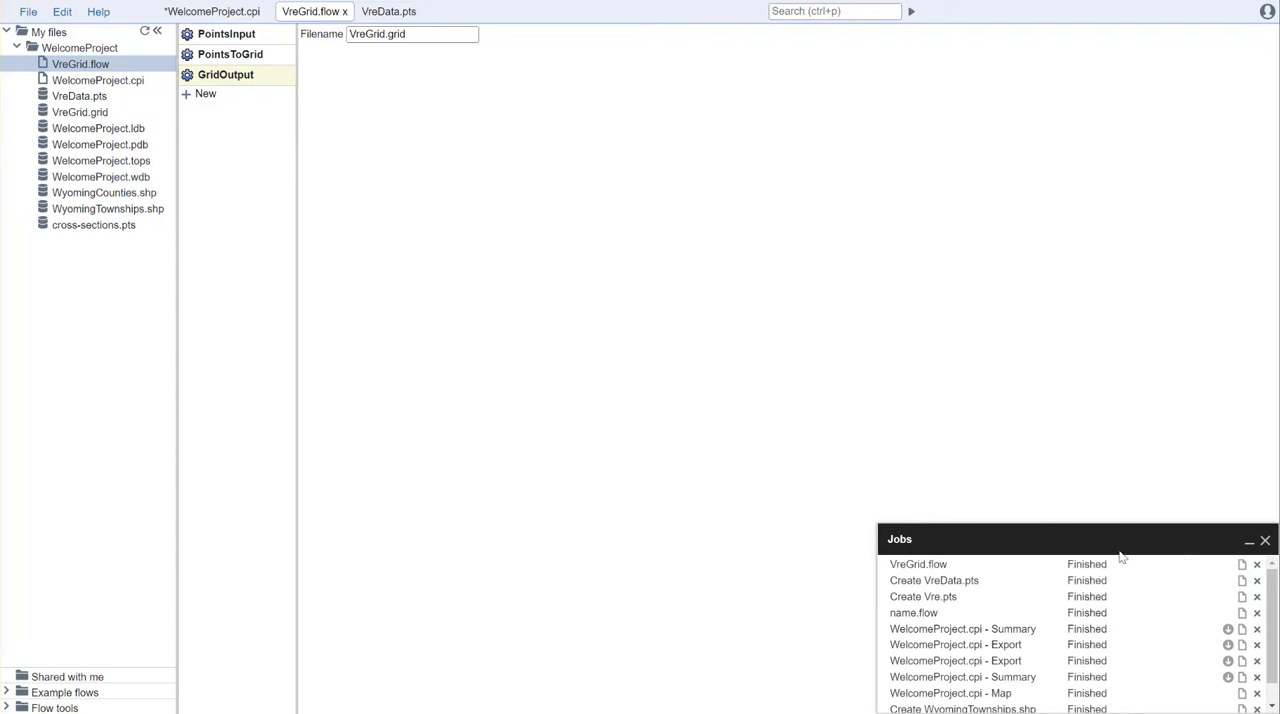
{"action": "left_click", "coordinate": [1242, 565]}
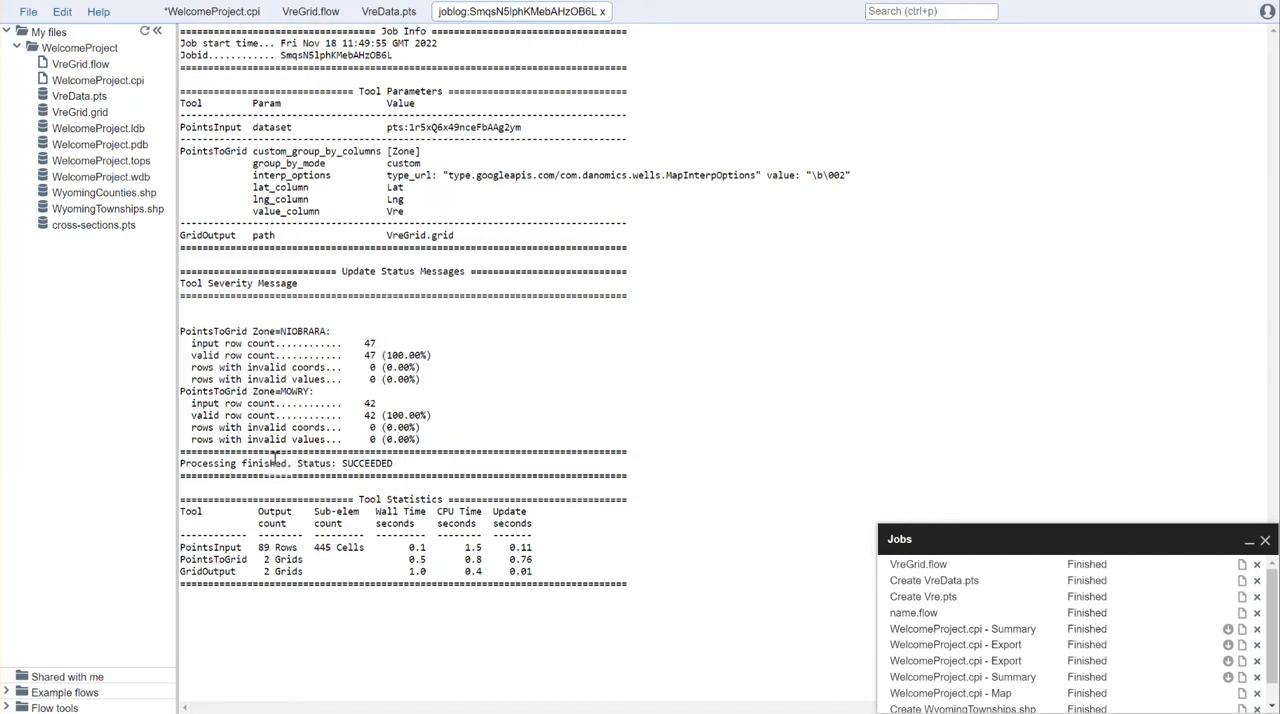
{"action": "left_click", "coordinate": [602, 12]}
{"action": "left_click", "coordinate": [420, 12]}
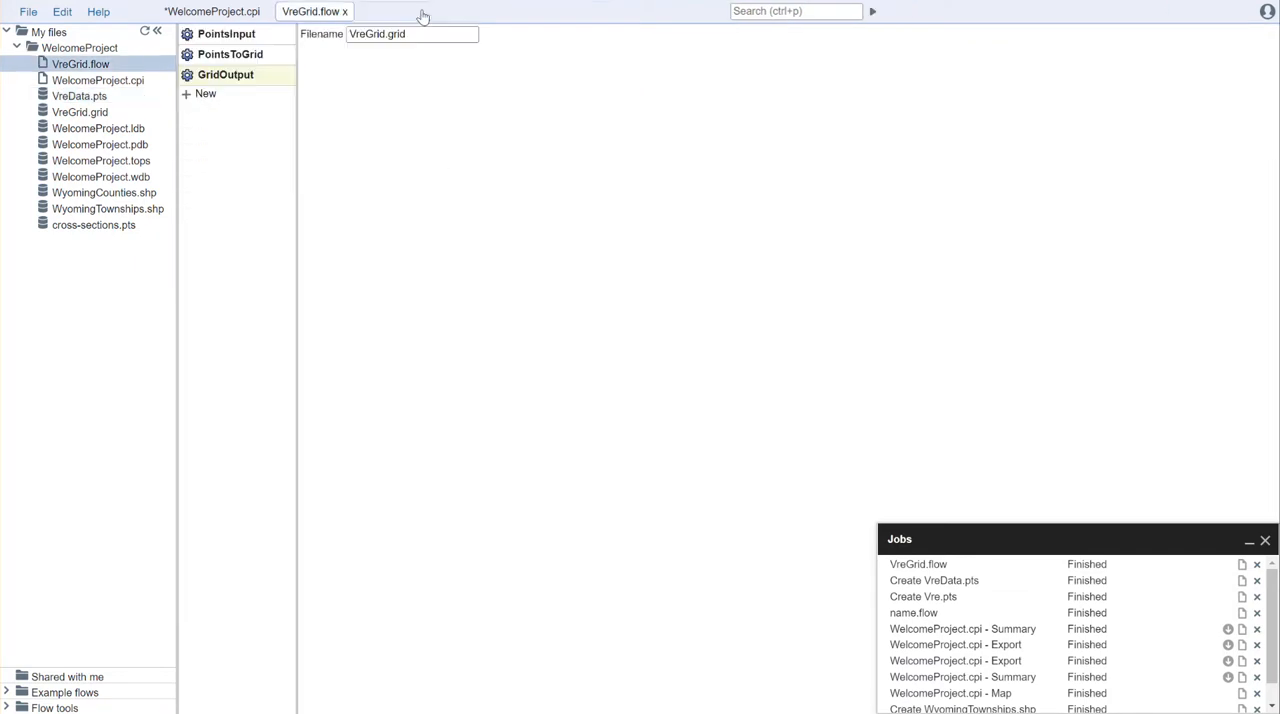
Step: Inspect VreGrid.grid for both of its zones, and close the grid and the flow
{"action": "double_click", "coordinate": [72, 114]}
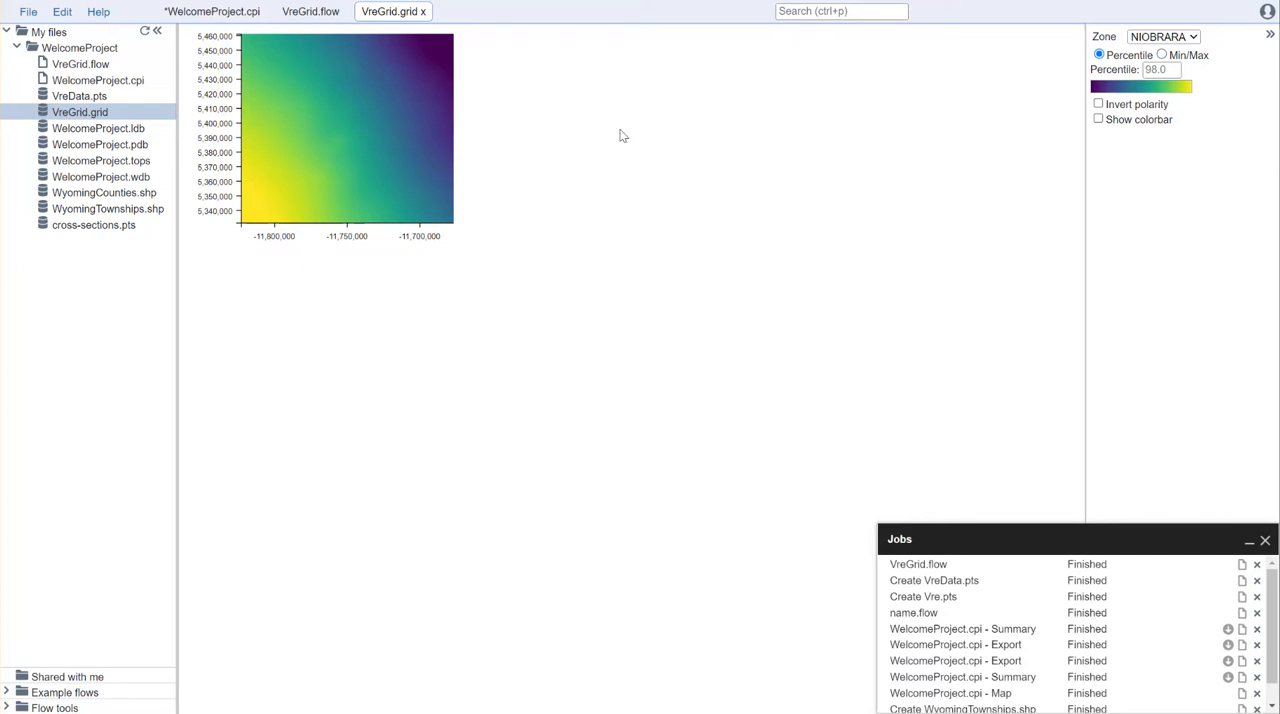
{"action": "left_click", "coordinate": [1198, 37]}
{"action": "left_click", "coordinate": [1178, 76]}
{"action": "left_click", "coordinate": [423, 12]}
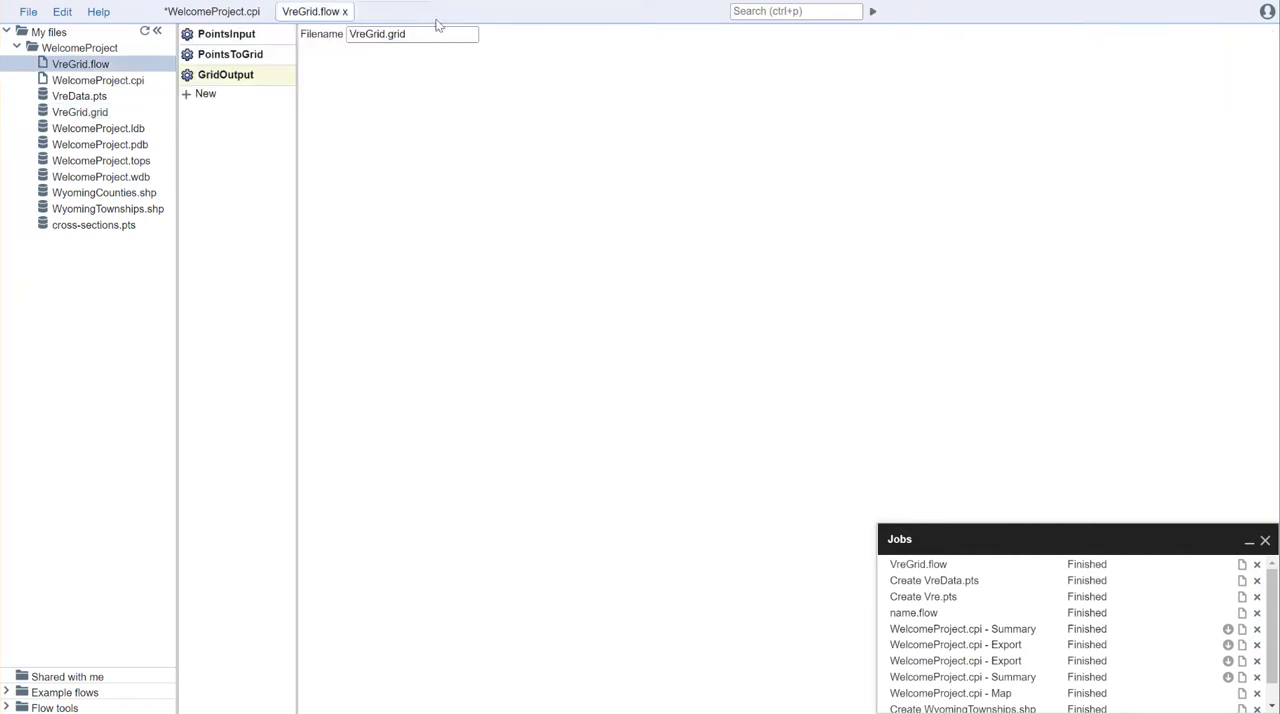
{"action": "left_click", "coordinate": [344, 12]}
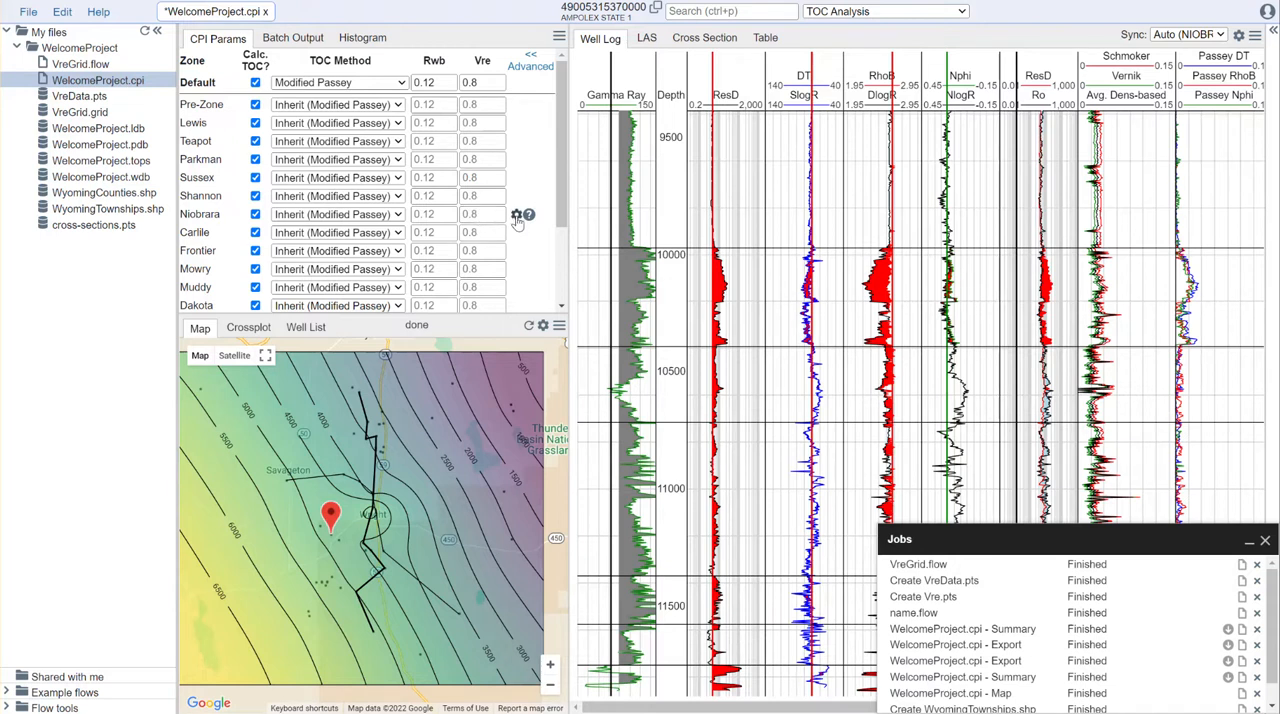
Step: Set the Niobrara zone's Vre to an interpolated table using VreGrid.grid with zone NIOBRARA
{"action": "left_click", "coordinate": [517, 216]}
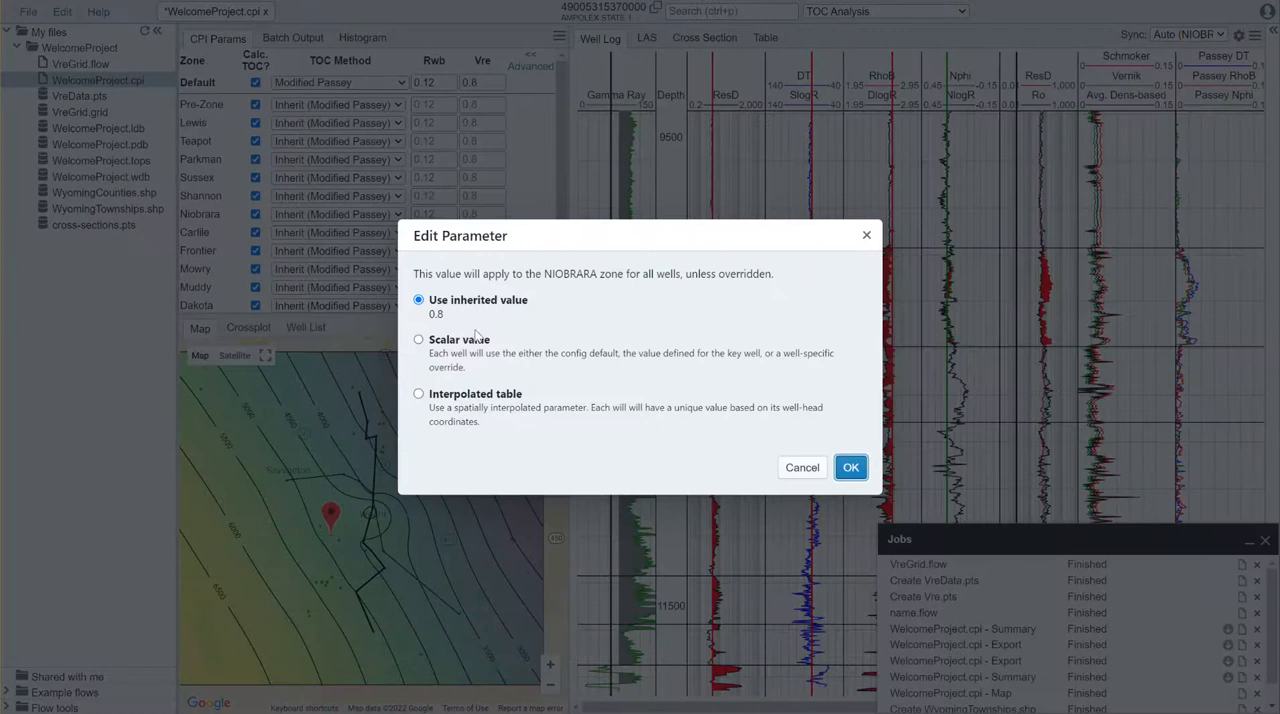
{"action": "left_click", "coordinate": [476, 398]}
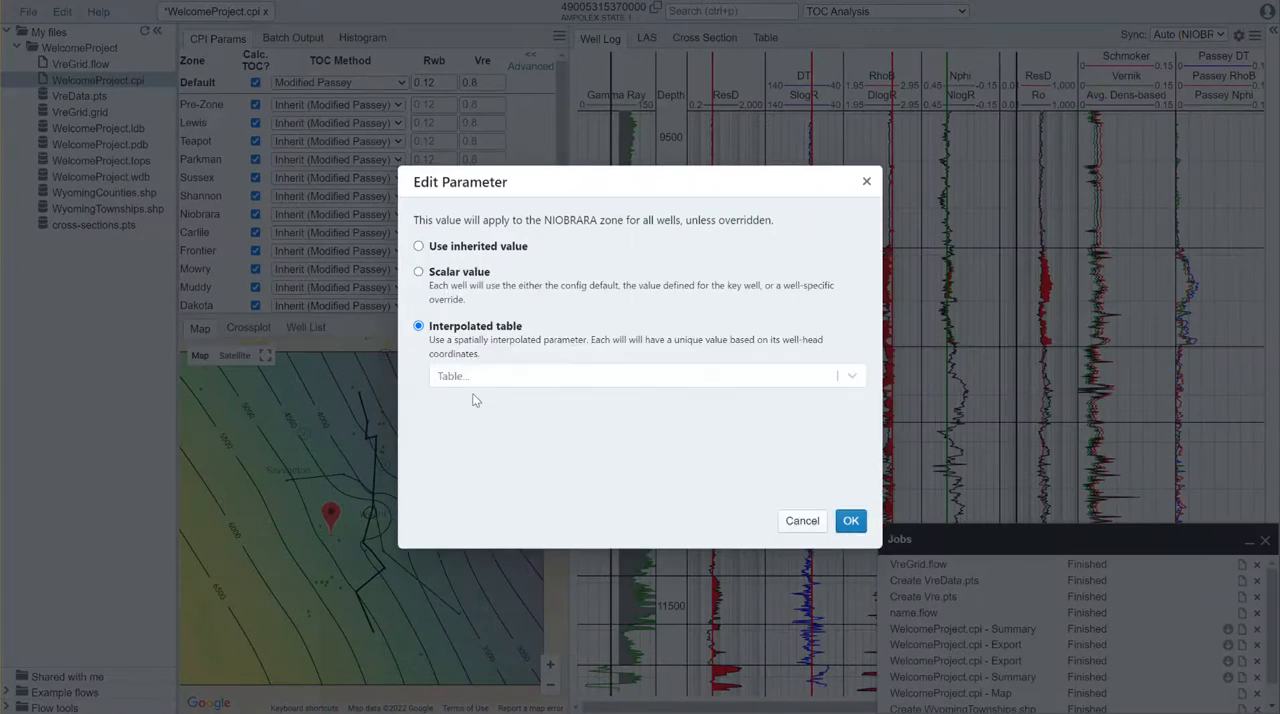
{"action": "left_click", "coordinate": [491, 382]}
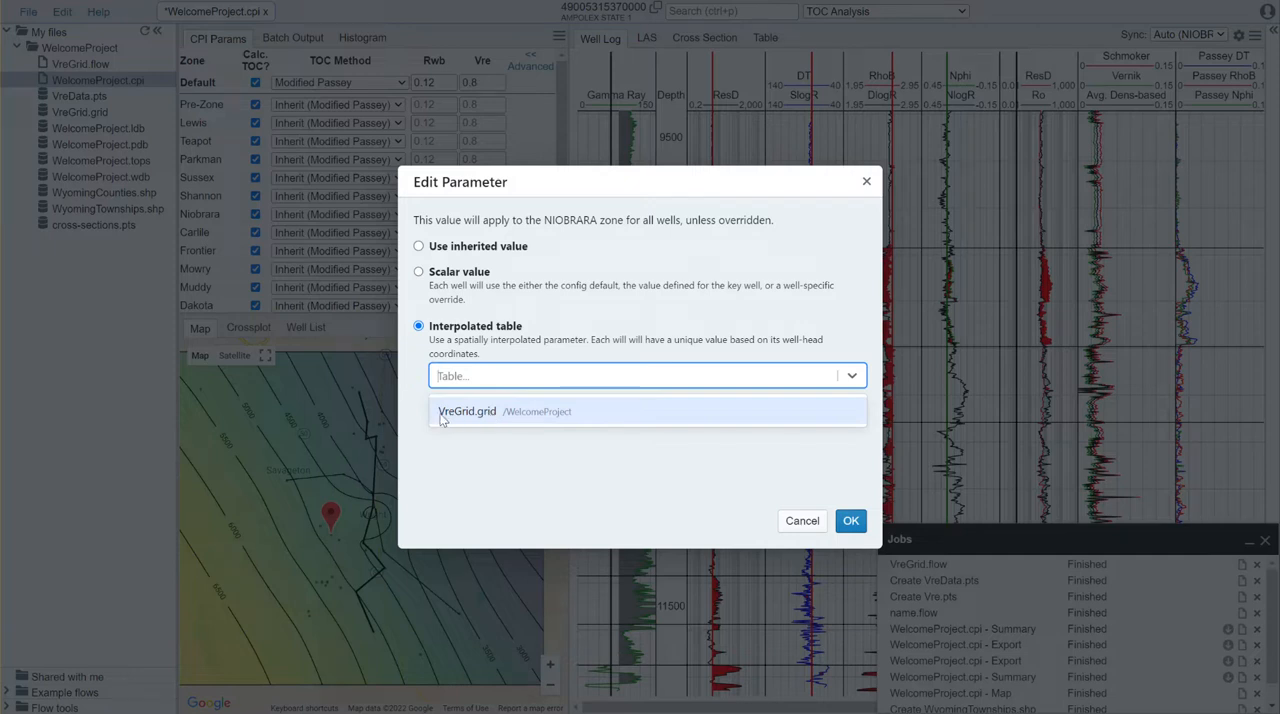
{"action": "left_click", "coordinate": [500, 418]}
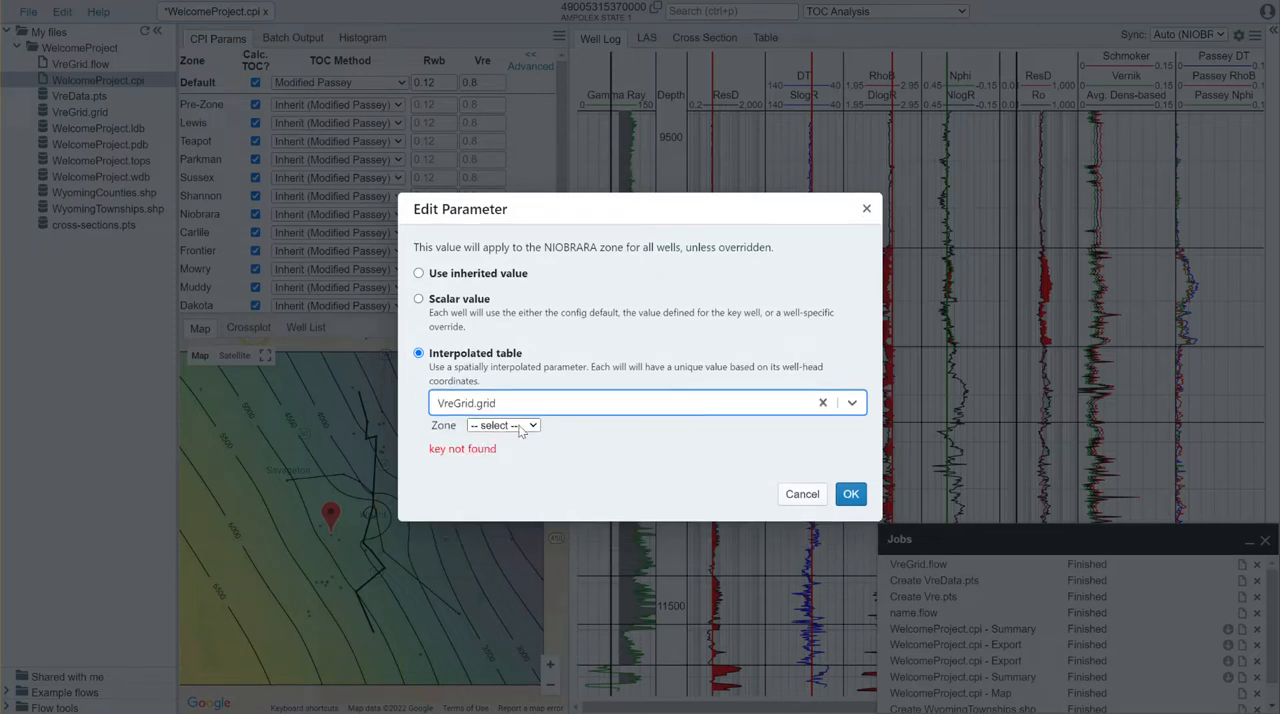
{"action": "left_click", "coordinate": [520, 428]}
{"action": "left_click", "coordinate": [510, 452]}
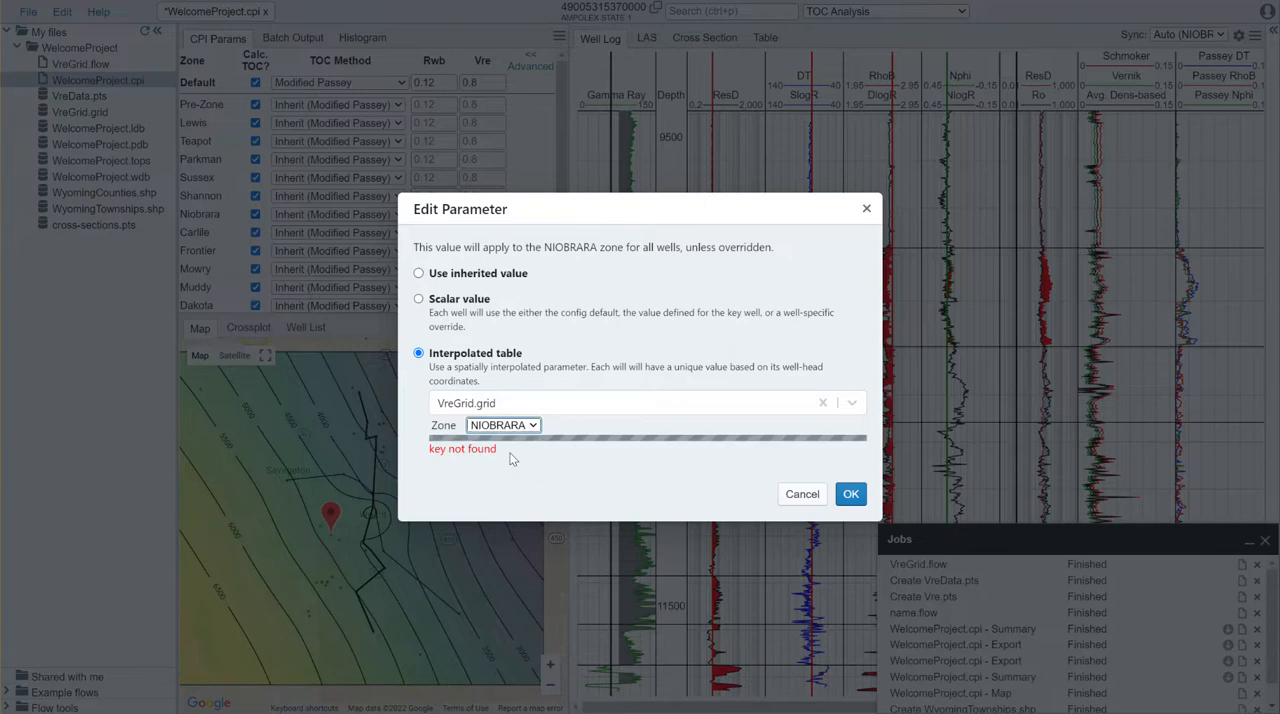
{"action": "left_click", "coordinate": [850, 594]}
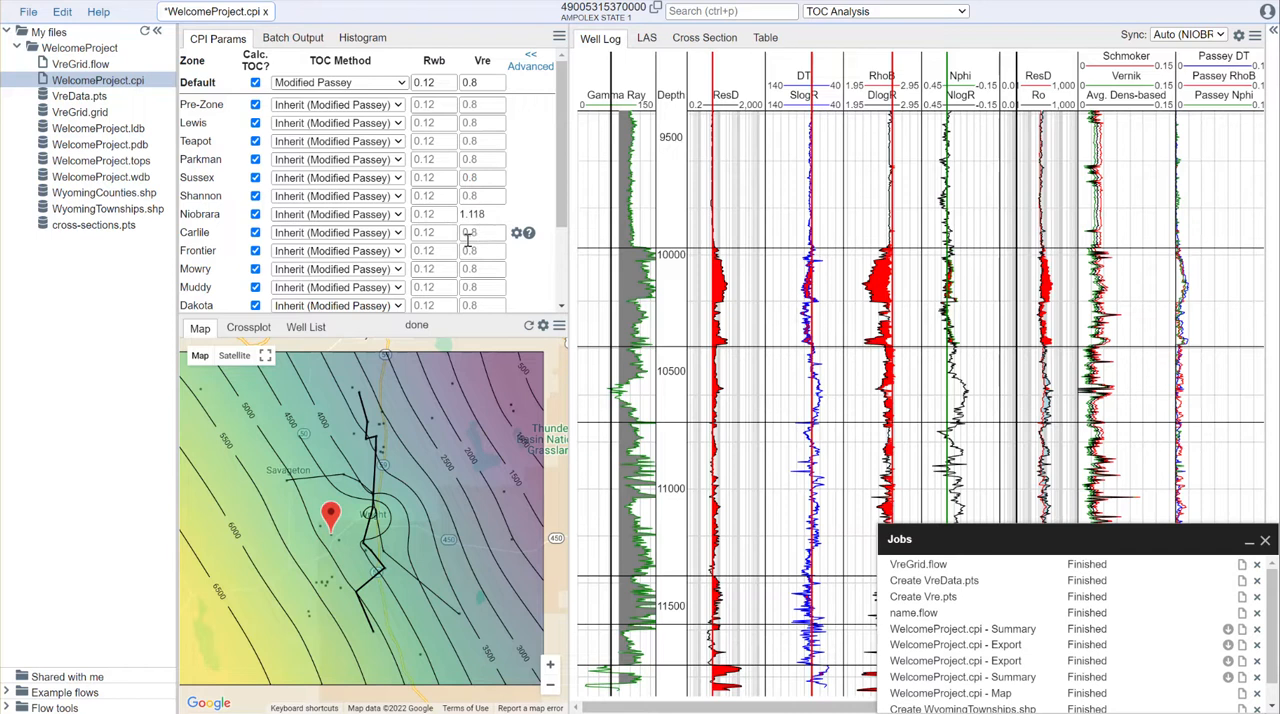
Step: Compare the Niobrara Vre at a northeastern and a southern well on the map, and return to the original well
{"action": "left_click", "coordinate": [511, 406]}
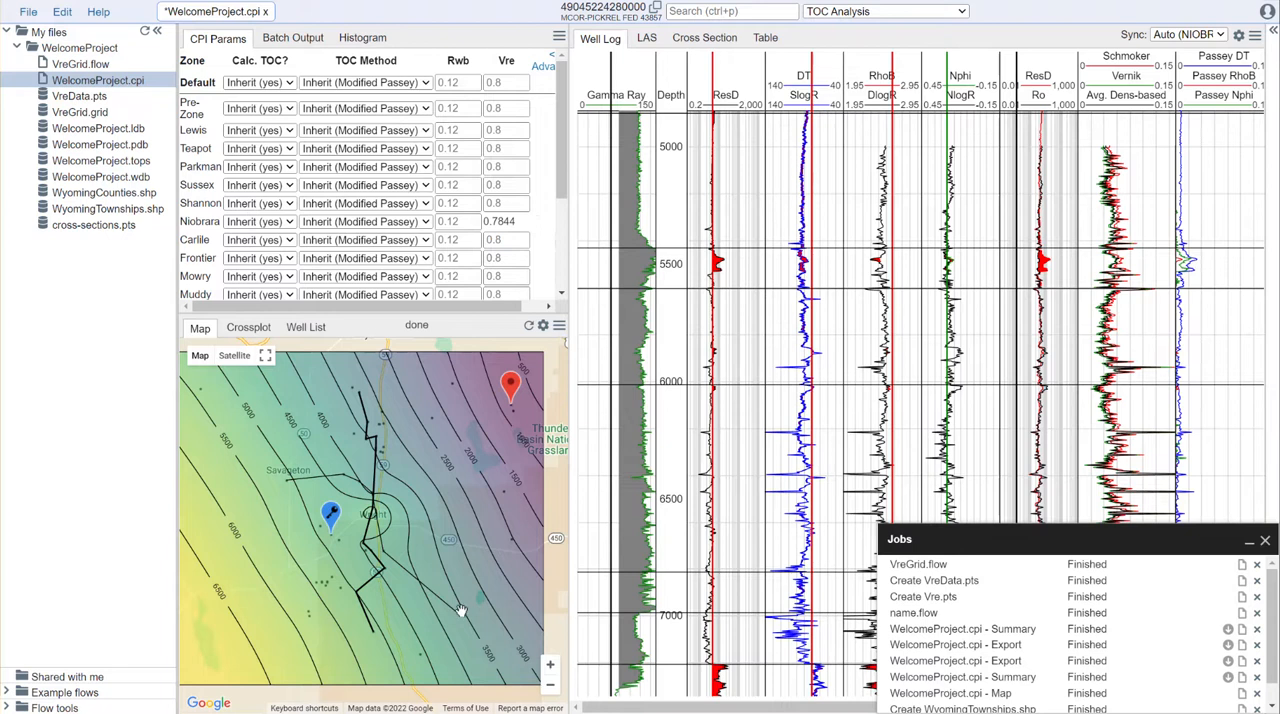
{"action": "left_click", "coordinate": [420, 655]}
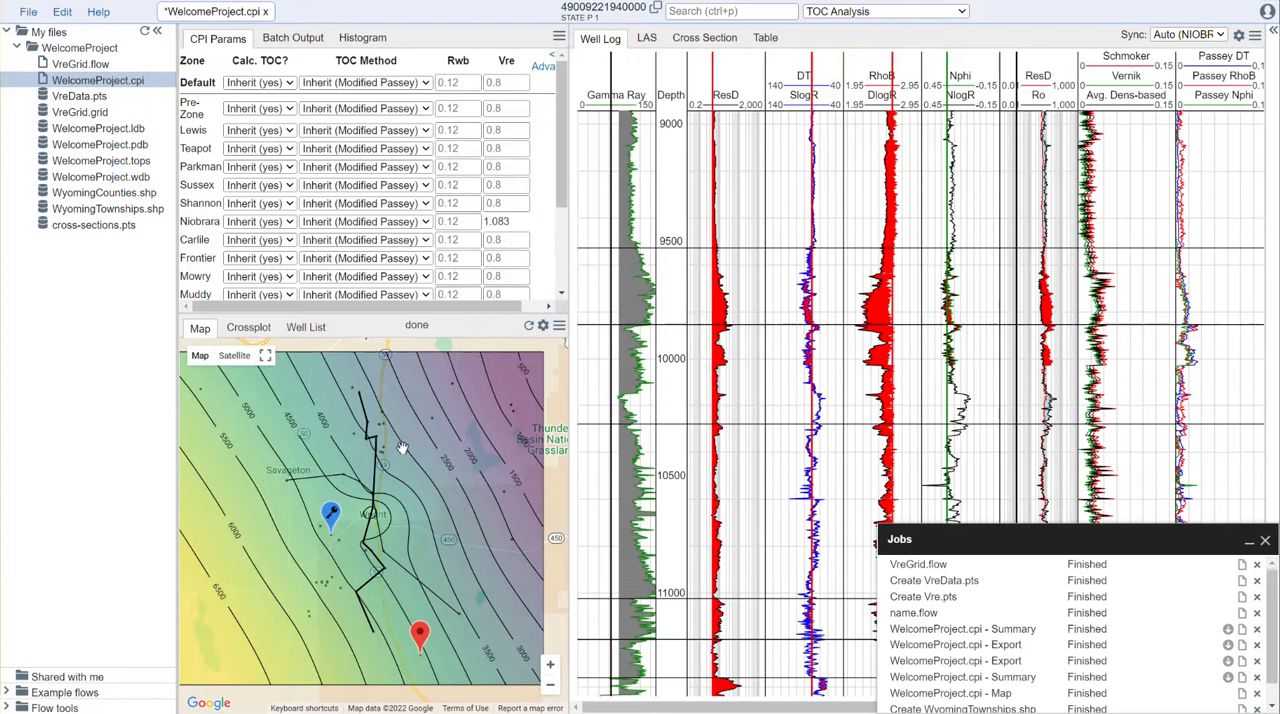
{"action": "left_click", "coordinate": [330, 530]}
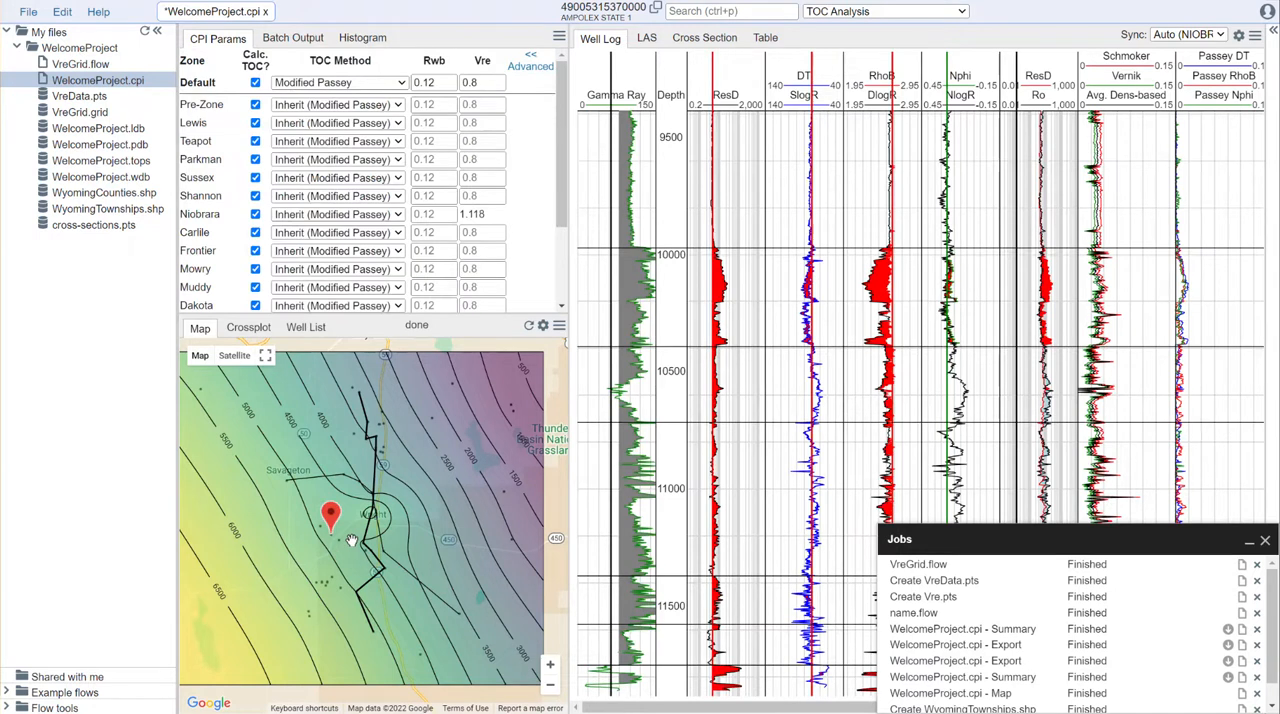
Step: Show the VreGrid.grid ZONE=NIOBRARA property on the map and close the map settings
{"action": "left_click", "coordinate": [543, 325]}
{"action": "left_click", "coordinate": [540, 391]}
{"action": "scroll", "coordinate": [536, 540], "scroll_direction": "down", "scroll_amount": 6}
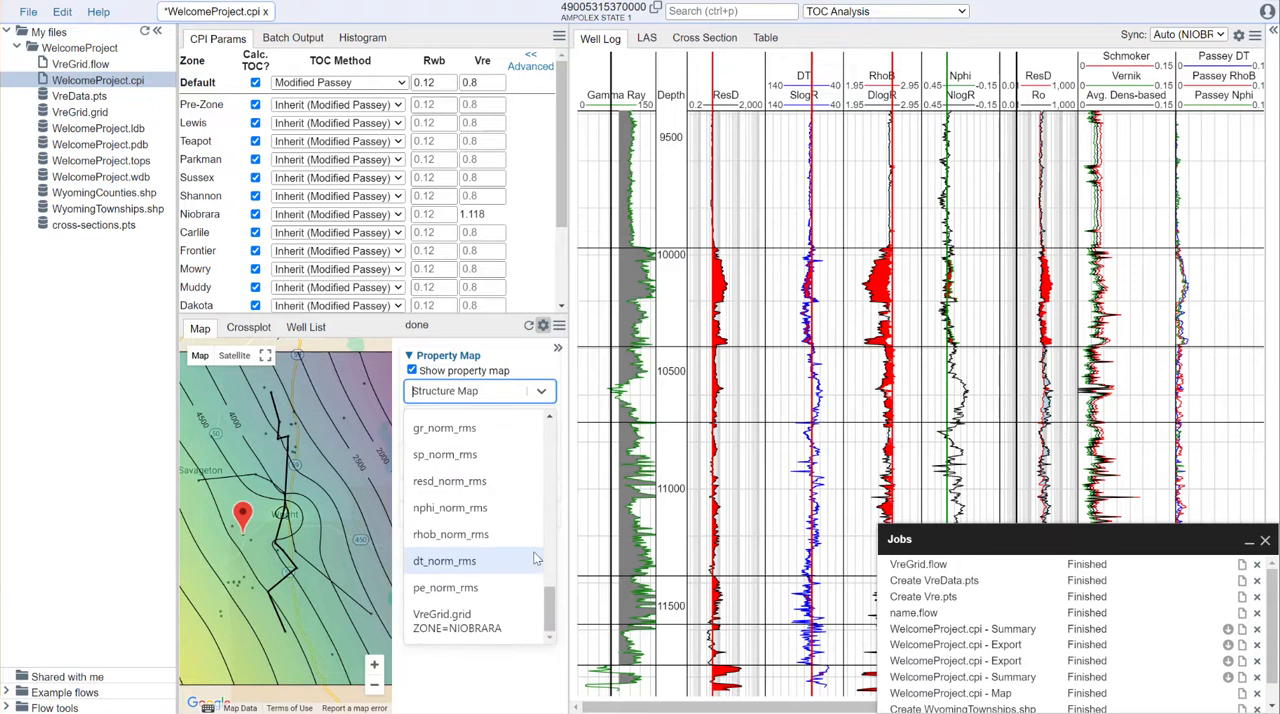
{"action": "left_click", "coordinate": [450, 620]}
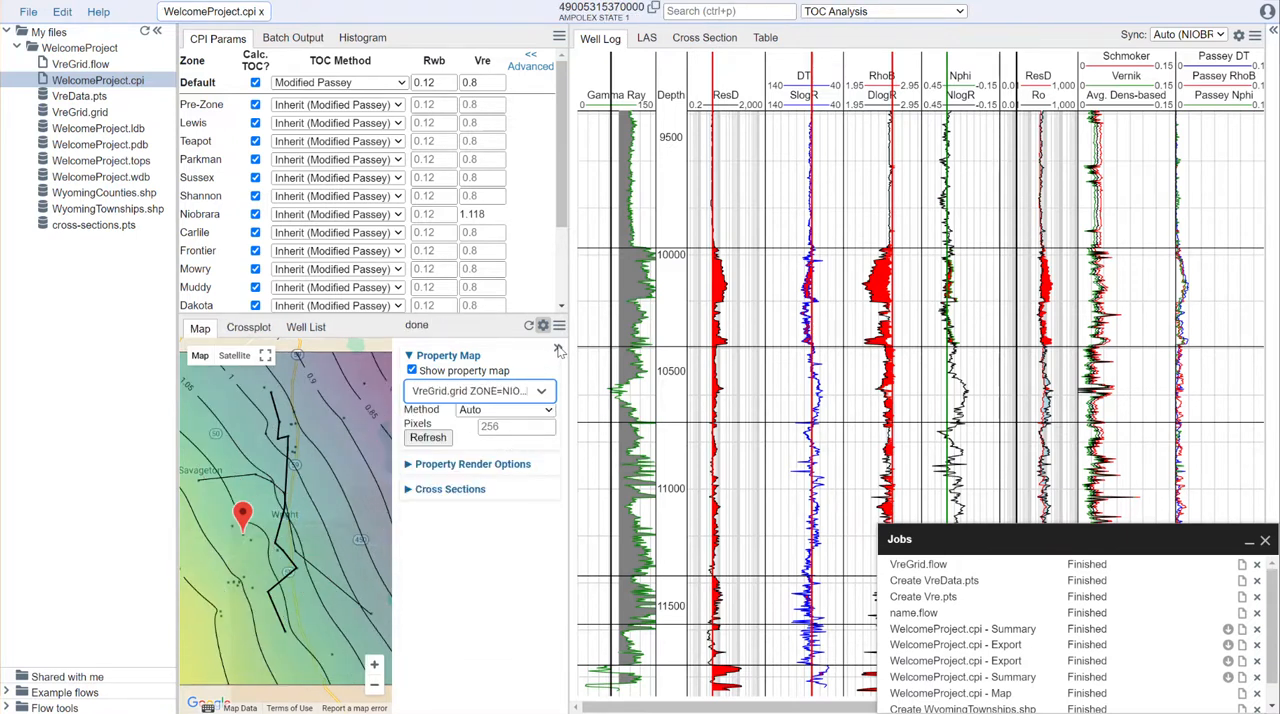
{"action": "left_click", "coordinate": [557, 348]}
{"action": "scroll", "coordinate": [427, 518], "scroll_direction": "down", "scroll_amount": 1}
{"action": "scroll", "coordinate": [452, 479], "scroll_direction": "up", "scroll_amount": 1}
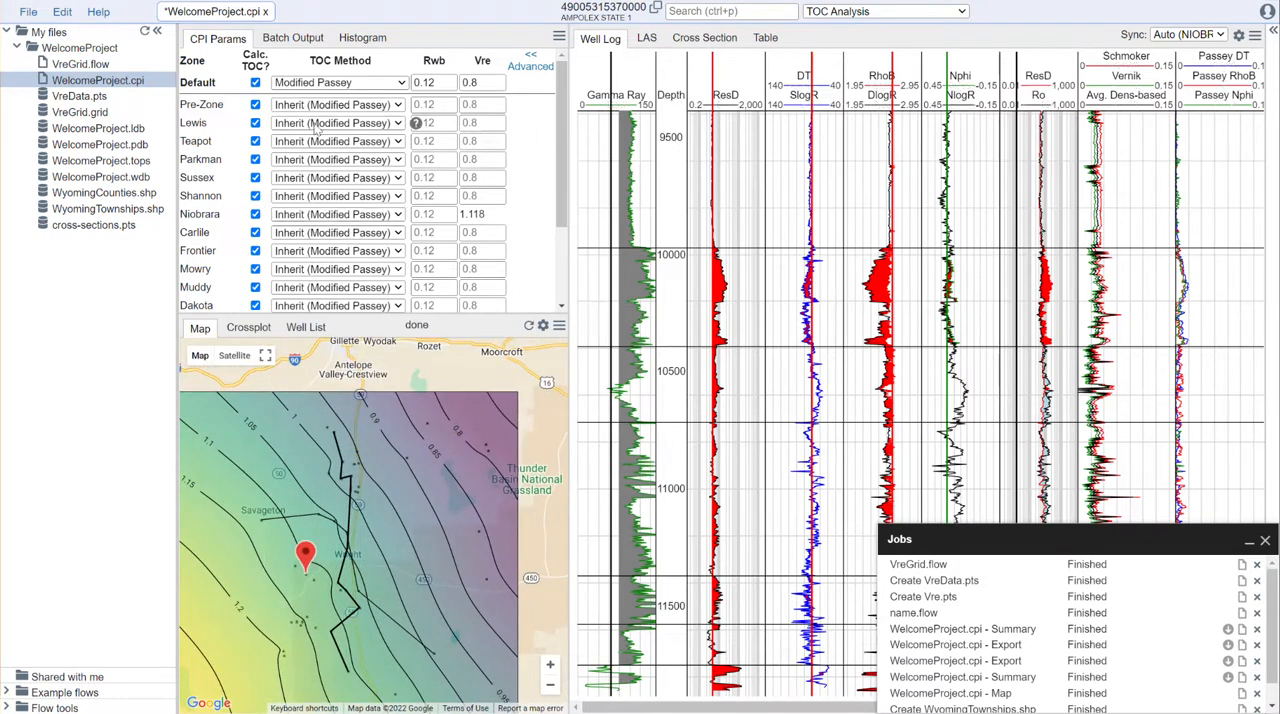
Step: Turn off the TOC calculation for the default and all inheriting zones, and enable it for Niobrara
{"action": "left_click", "coordinate": [255, 82]}
{"action": "left_click", "coordinate": [255, 214]}
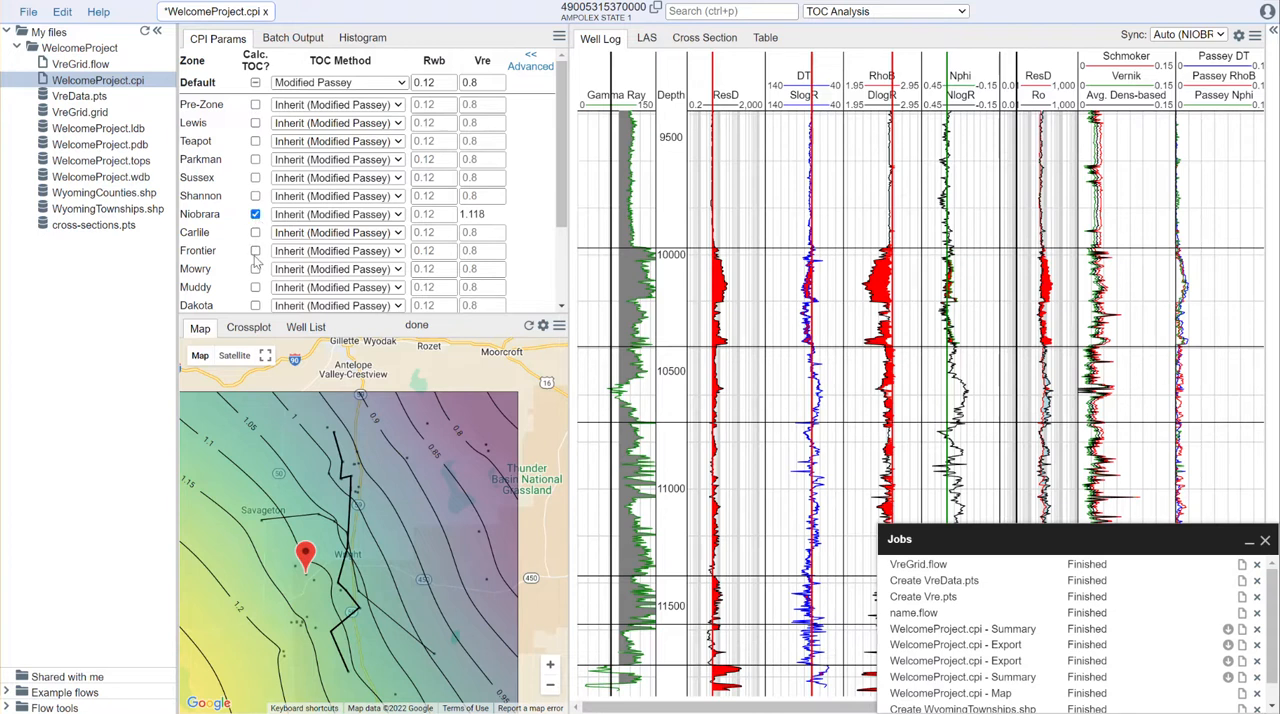
Step: Enable the TOC calculation for Mowry, set its Vre to an interpolated table using VreGrid.grid with zone MOWRY, and minimize the job list
{"action": "left_click", "coordinate": [255, 269]}
{"action": "left_click", "coordinate": [516, 272]}
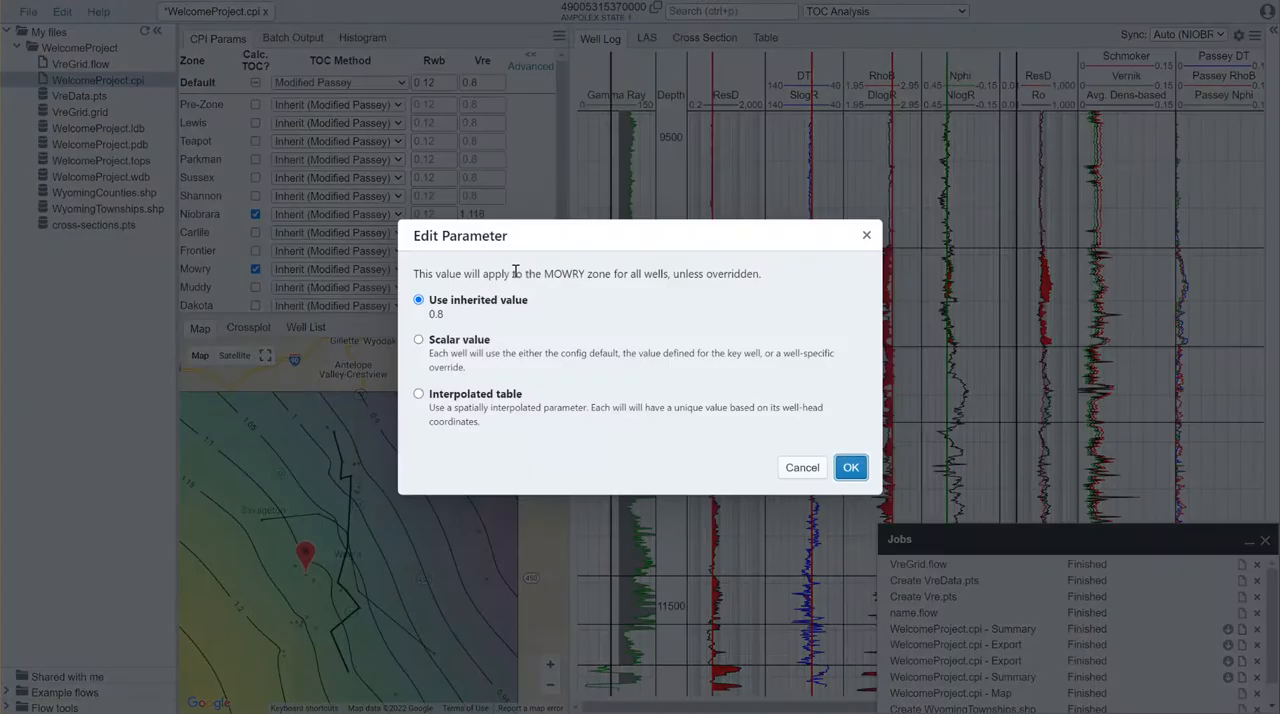
{"action": "left_click", "coordinate": [472, 396]}
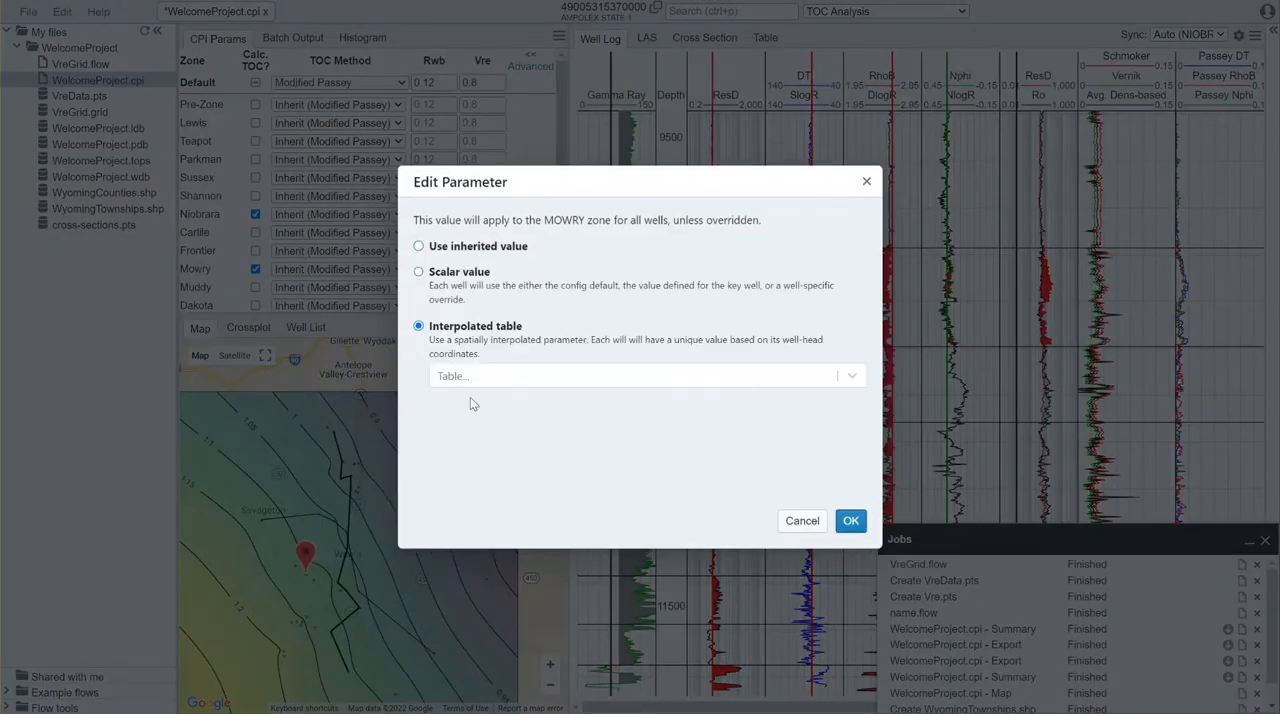
{"action": "left_click", "coordinate": [490, 378]}
{"action": "left_click", "coordinate": [490, 414]}
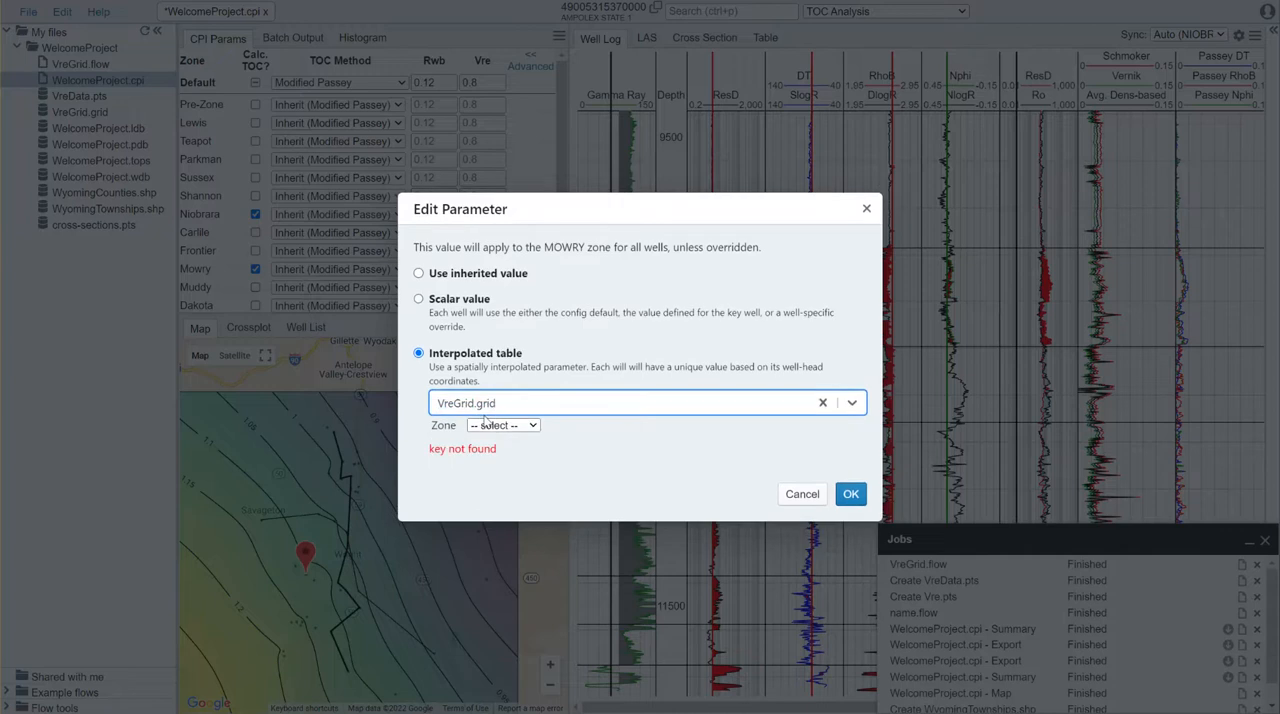
{"action": "left_click", "coordinate": [516, 428]}
{"action": "left_click", "coordinate": [517, 465]}
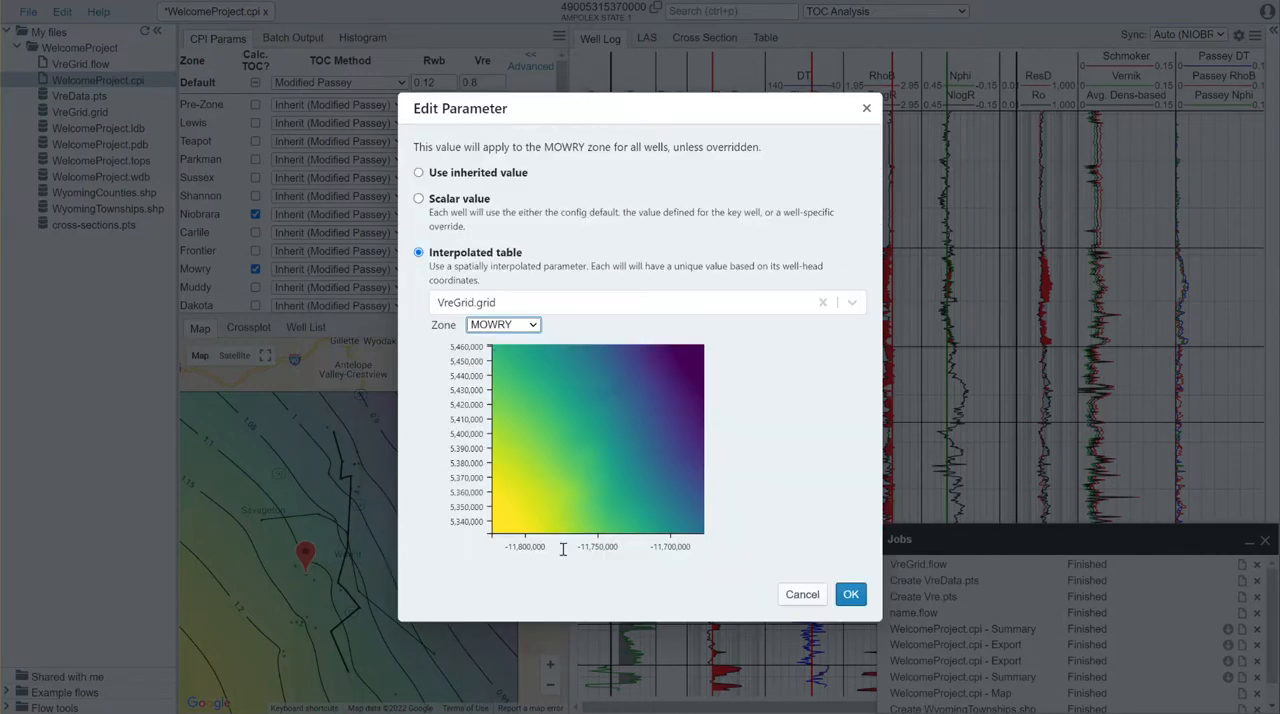
{"action": "left_click", "coordinate": [852, 594]}
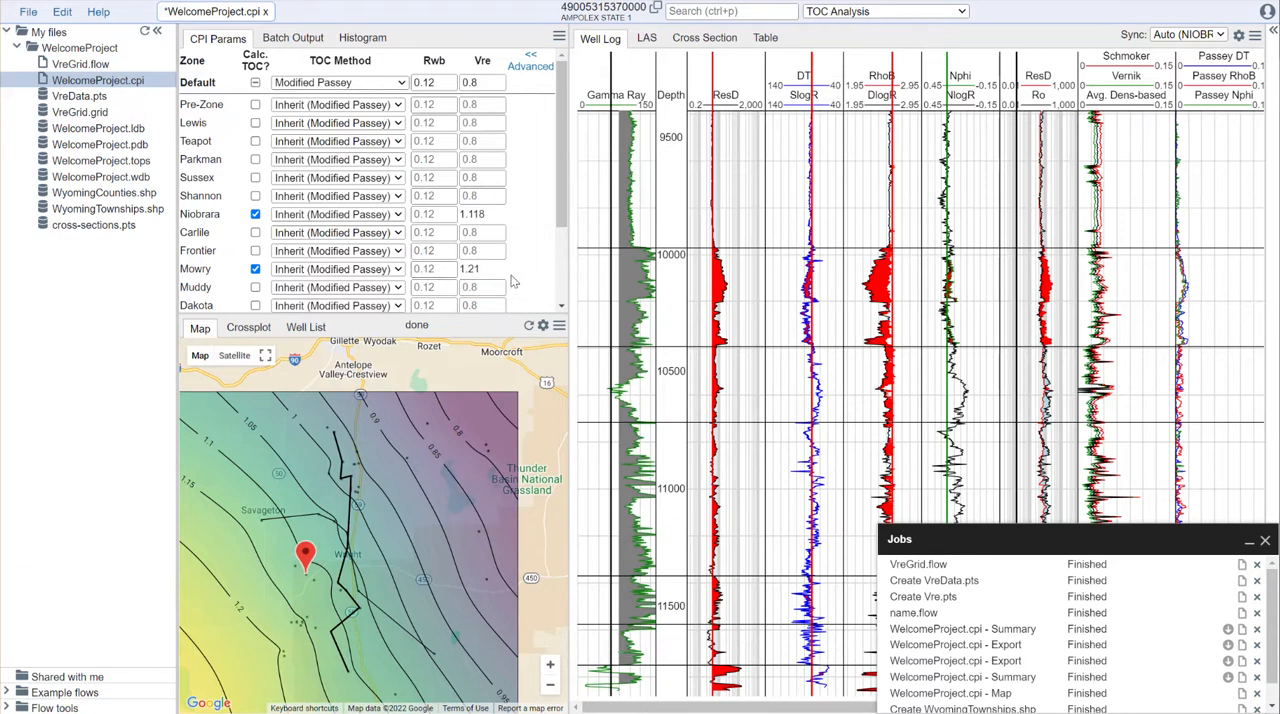
{"action": "left_click", "coordinate": [1249, 540]}
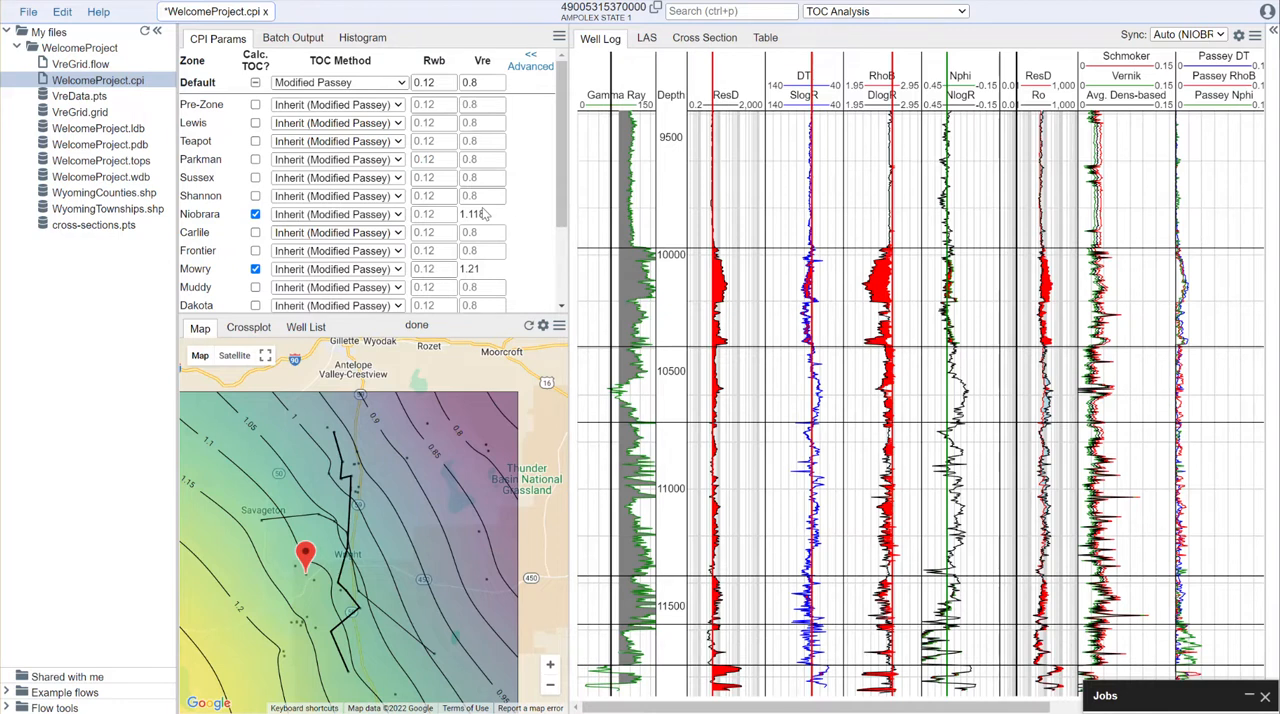
Step: Review the zone parameters and log plots of the Sw Interpretations and Volumetrics Evaluation modules
{"action": "left_click", "coordinate": [918, 14]}
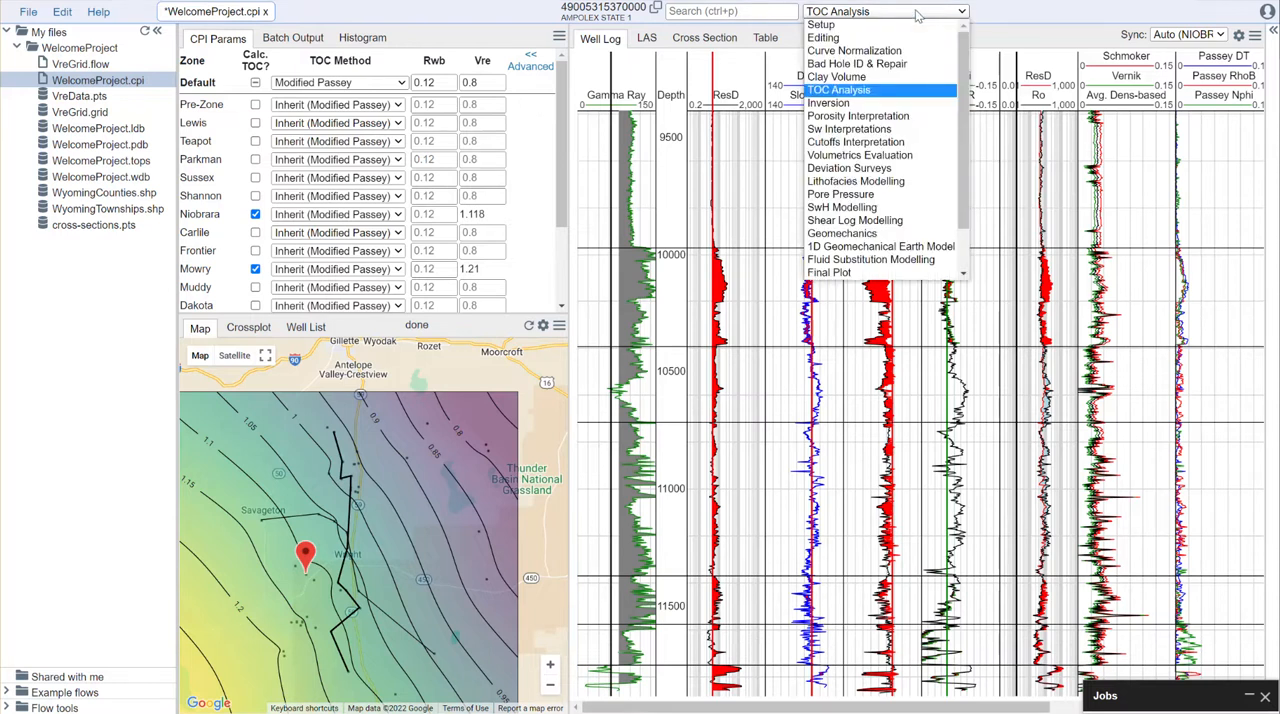
{"action": "left_click", "coordinate": [884, 131]}
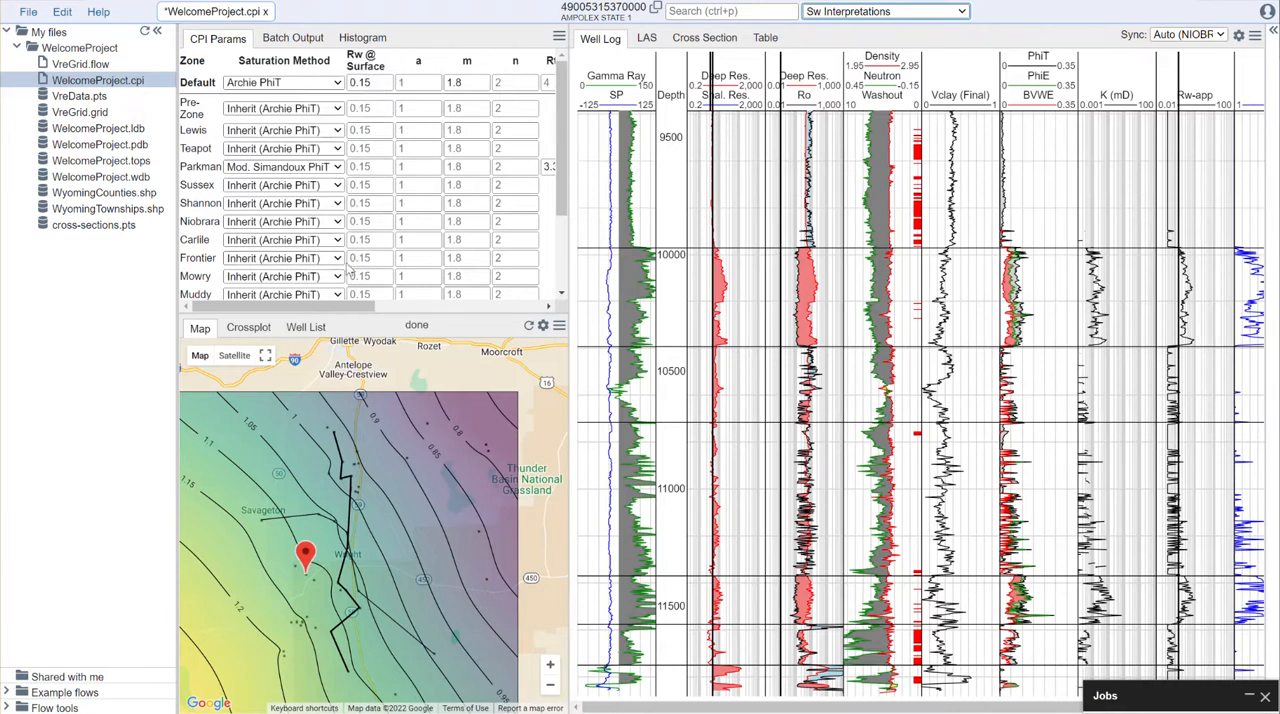
{"action": "left_click", "coordinate": [885, 11]}
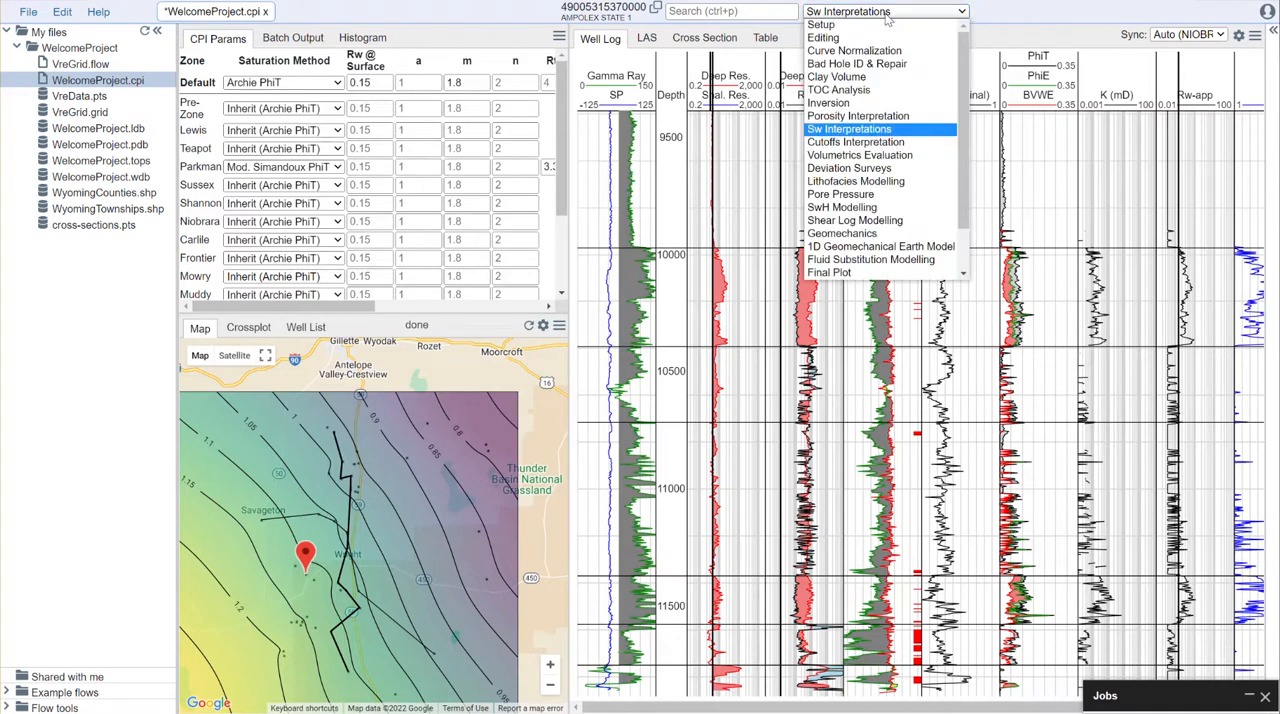
{"action": "left_click", "coordinate": [868, 158]}
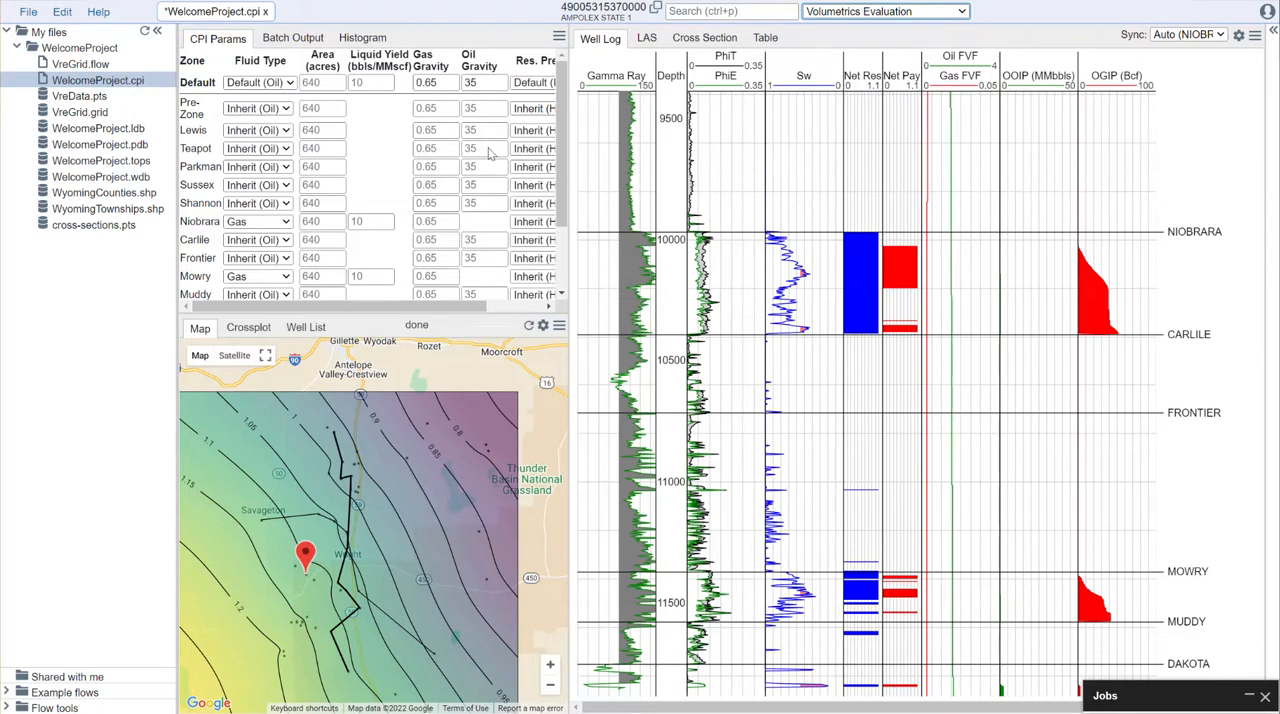
{"action": "left_click_drag", "start_coordinate": [434, 313], "coordinate": [388, 310]}
{"action": "left_click_drag", "start_coordinate": [391, 307], "coordinate": [363, 318]}
Step: Display the Inversion module and open the Default zone's clay value of 95 for editing
{"action": "left_click", "coordinate": [950, 14]}
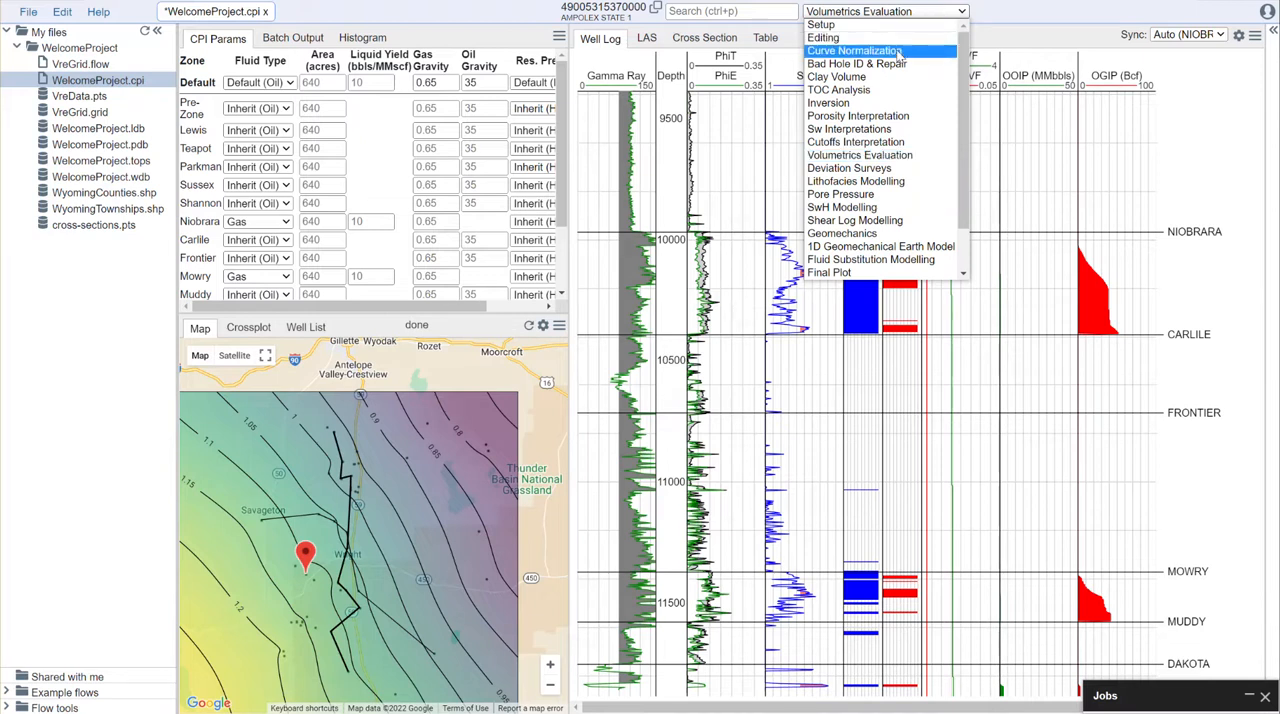
{"action": "left_click", "coordinate": [872, 104]}
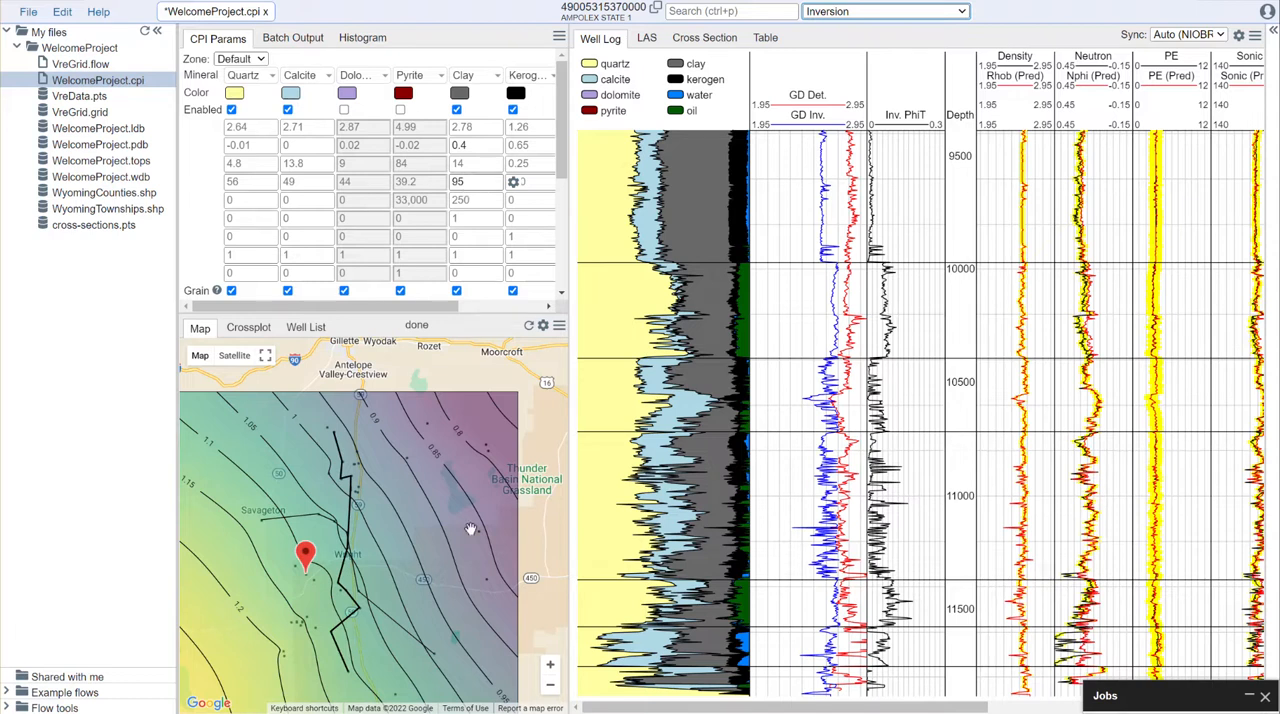
{"action": "scroll", "coordinate": [471, 529], "scroll_direction": "up", "scroll_amount": 1}
{"action": "left_click_drag", "start_coordinate": [407, 448], "coordinate": [457, 397]}
{"action": "scroll", "coordinate": [457, 397], "scroll_direction": "down", "scroll_amount": 1}
{"action": "left_click", "coordinate": [483, 181]}
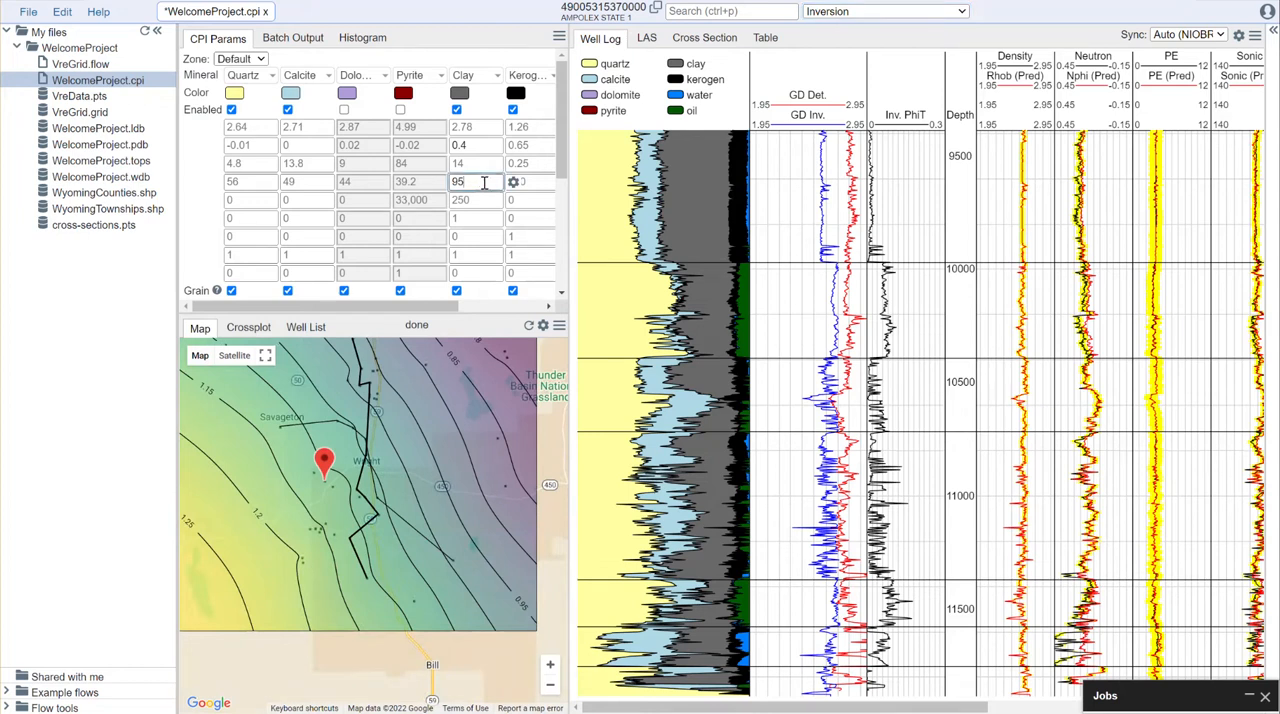